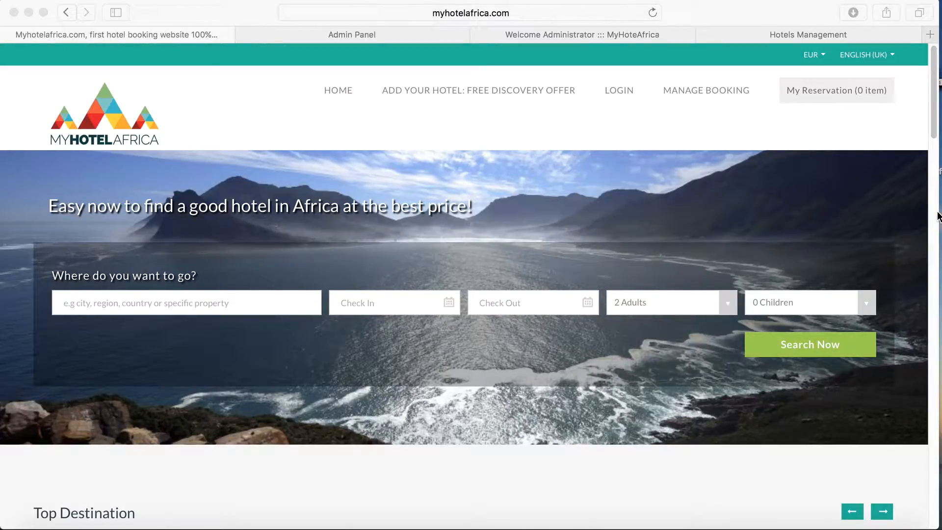
Step: Open the administration area of Holiday DEM Hotel from the hotels management list
{"action": "left_click", "coordinate": [369, 36]}
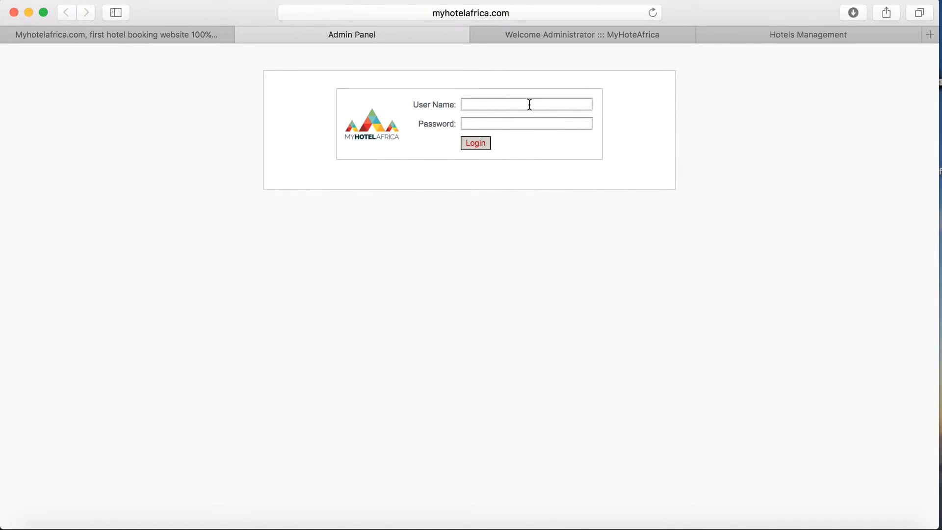
{"action": "left_click", "coordinate": [181, 34]}
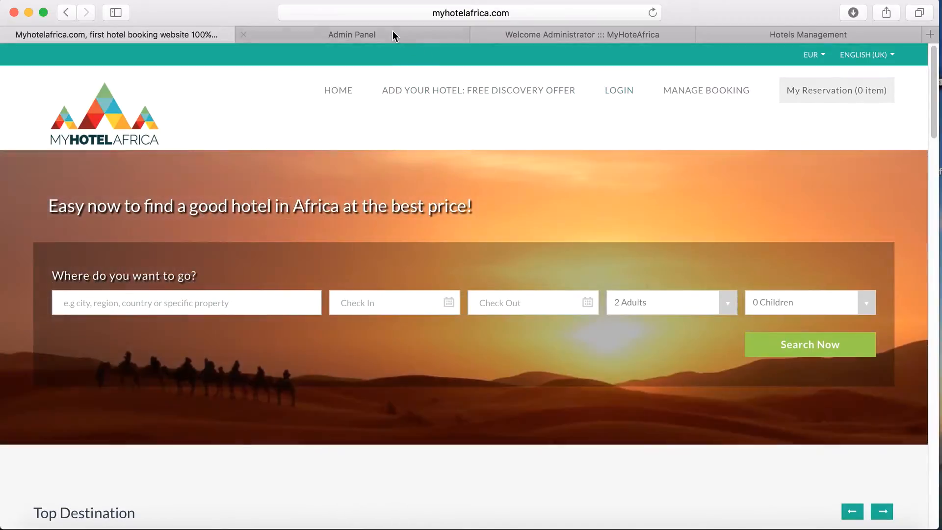
{"action": "left_click", "coordinate": [393, 35]}
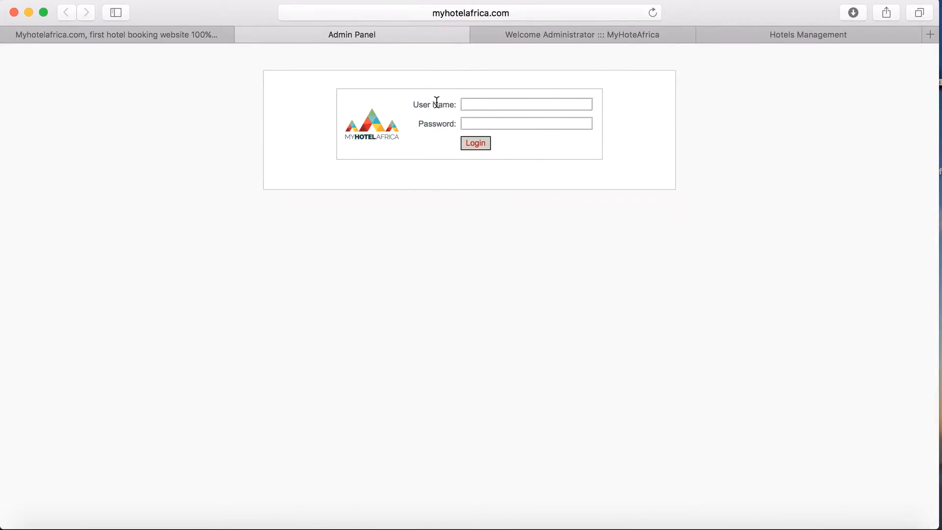
{"action": "left_click", "coordinate": [578, 40]}
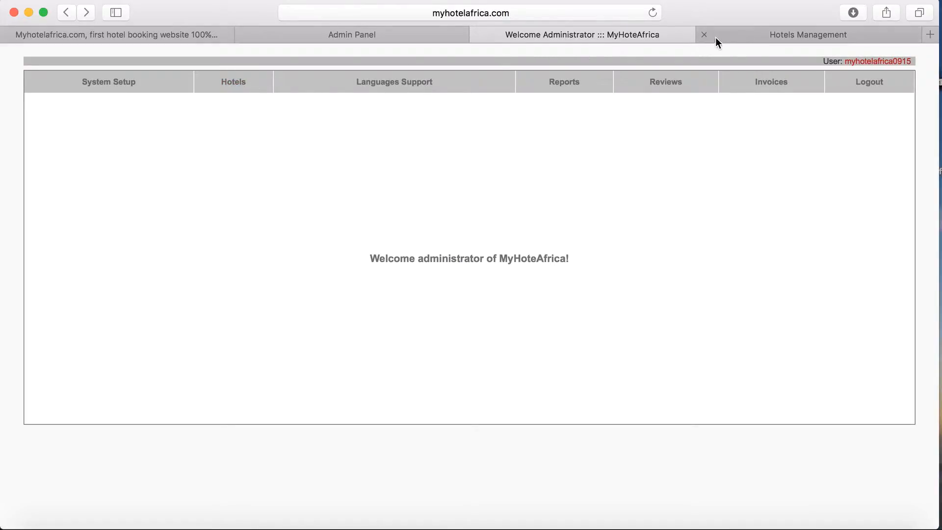
{"action": "left_click", "coordinate": [767, 36]}
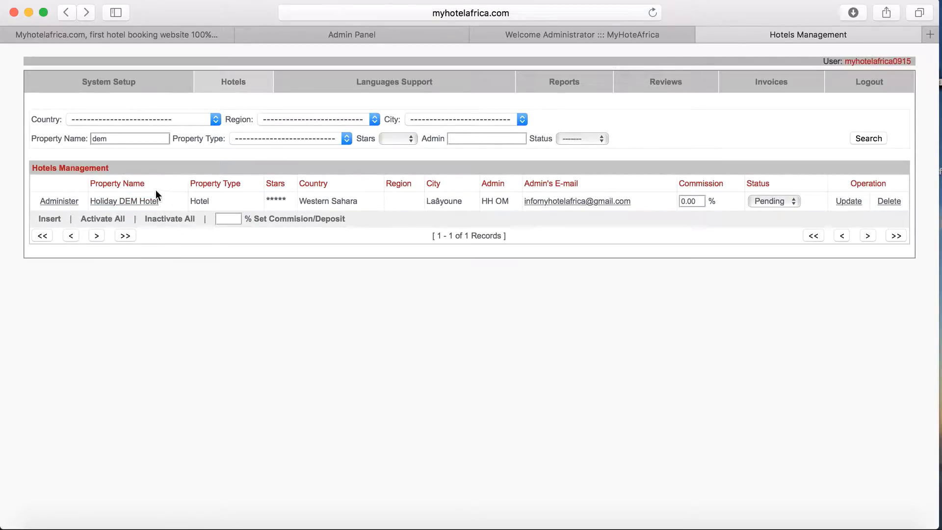
{"action": "left_click", "coordinate": [63, 202]}
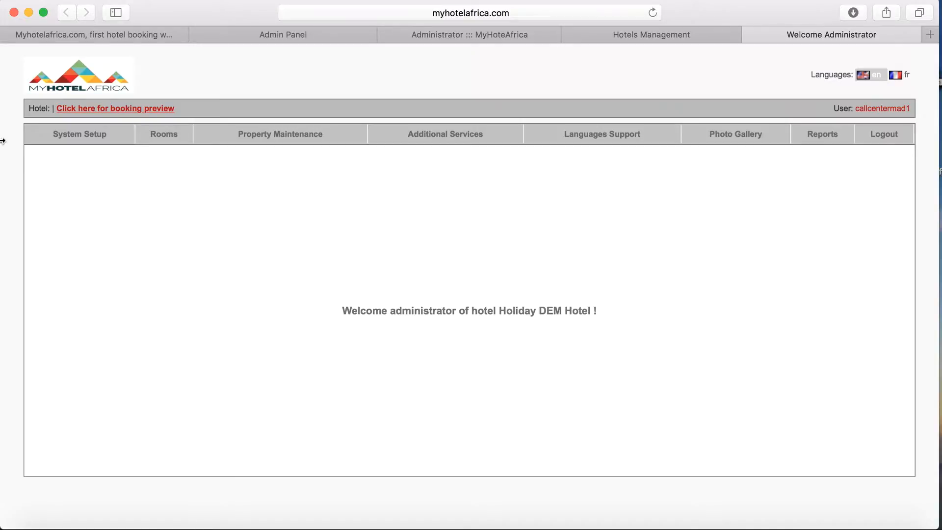
Step: Open the hotel's general setup and review its property information, facilities, policies, login, contact, invoicing and map details
{"action": "left_click", "coordinate": [84, 134]}
{"action": "left_click", "coordinate": [167, 157]}
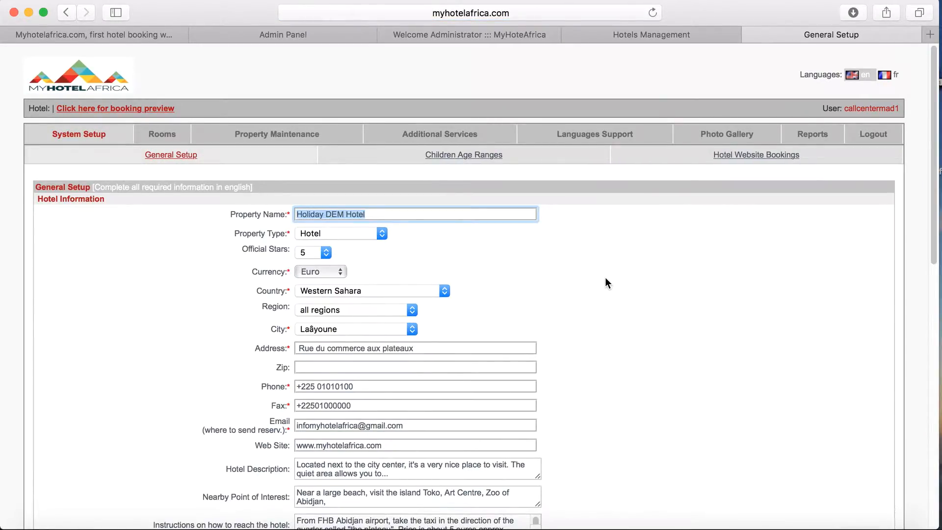
{"action": "scroll", "coordinate": [608, 283], "scroll_direction": "down", "scroll_amount": 10}
{"action": "scroll", "coordinate": [608, 283], "scroll_direction": "up", "scroll_amount": 1}
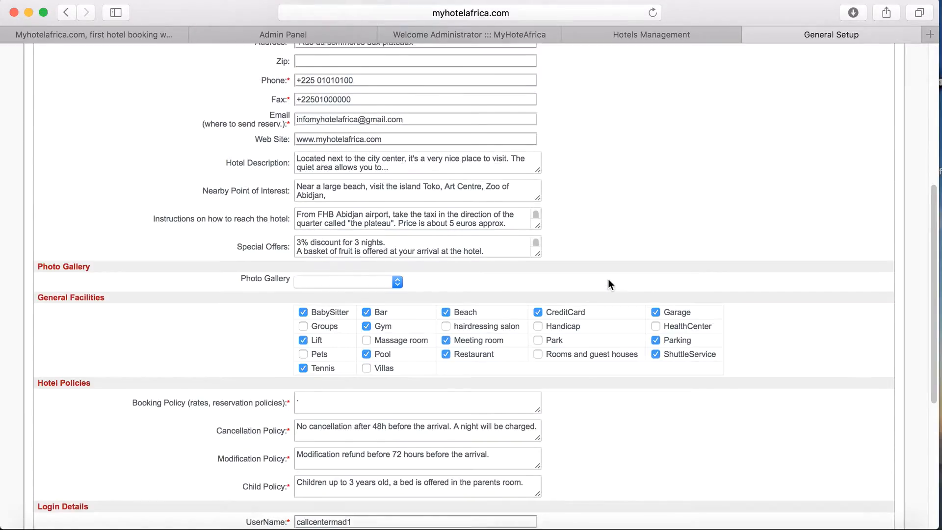
{"action": "scroll", "coordinate": [607, 278], "scroll_direction": "up", "scroll_amount": 7}
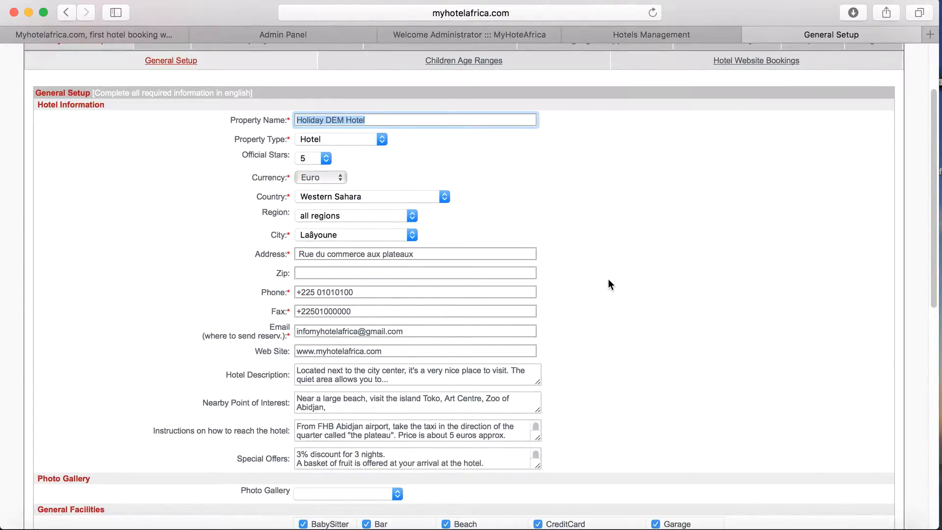
{"action": "scroll", "coordinate": [609, 281], "scroll_direction": "down", "scroll_amount": 3}
{"action": "scroll", "coordinate": [602, 285], "scroll_direction": "down", "scroll_amount": 1}
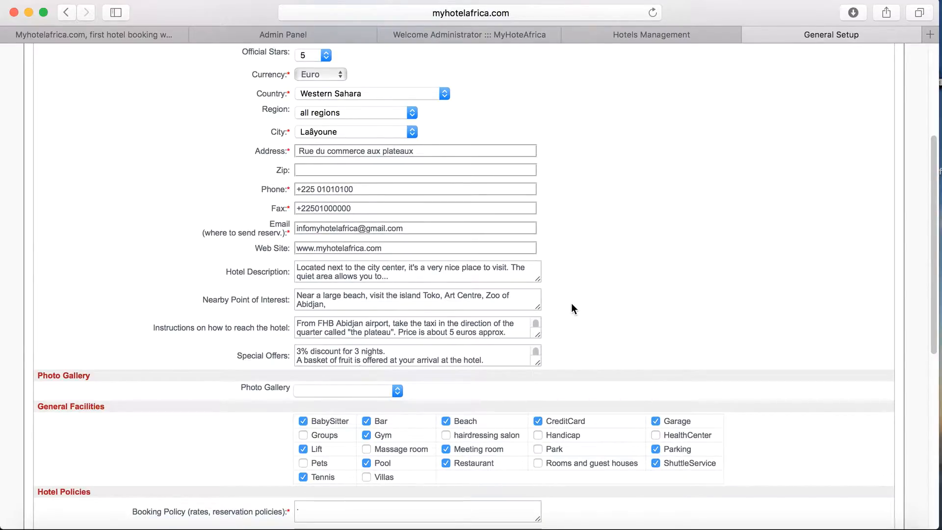
{"action": "scroll", "coordinate": [571, 302], "scroll_direction": "down", "scroll_amount": 3}
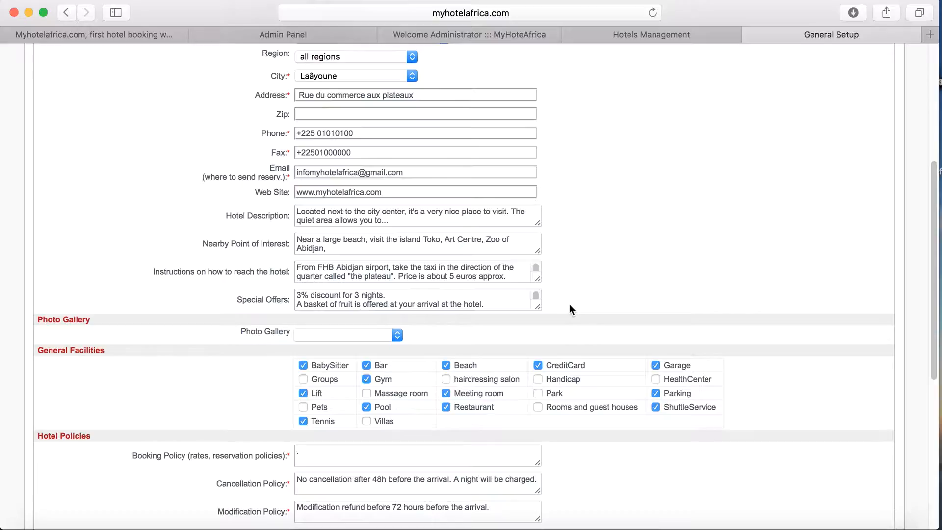
{"action": "scroll", "coordinate": [498, 307], "scroll_direction": "down", "scroll_amount": 3}
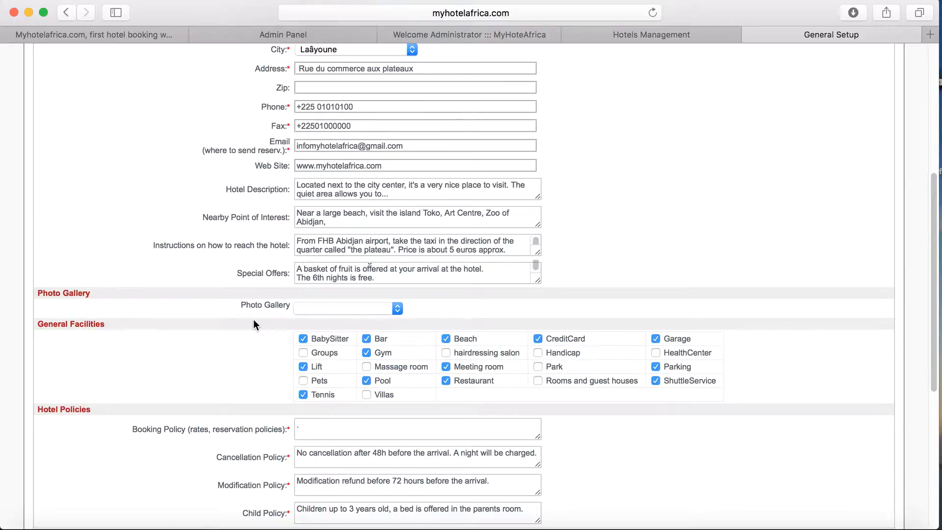
{"action": "scroll", "coordinate": [253, 318], "scroll_direction": "down", "scroll_amount": 5}
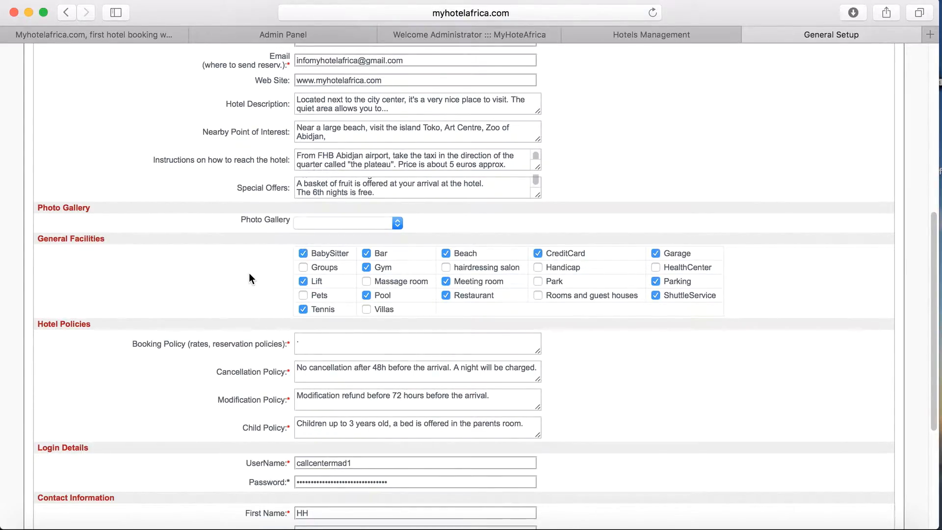
{"action": "scroll", "coordinate": [250, 278], "scroll_direction": "down", "scroll_amount": 5}
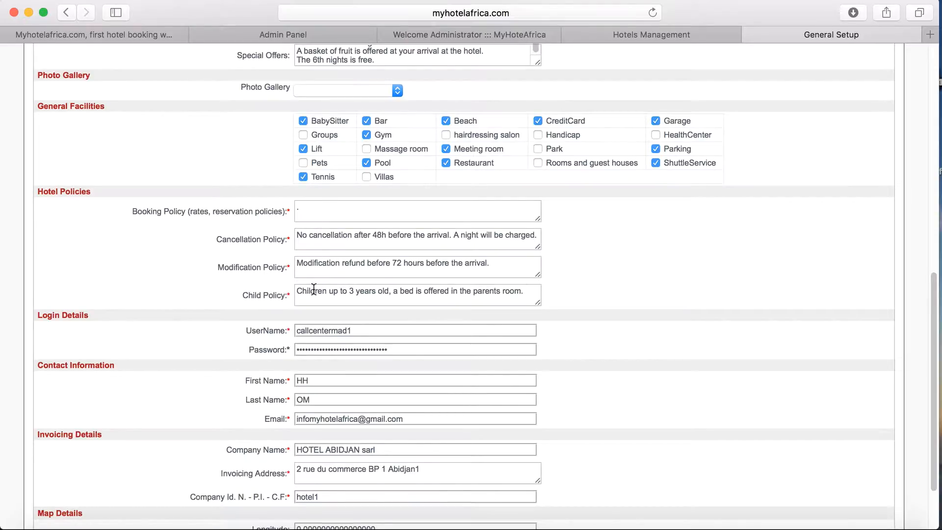
{"action": "scroll", "coordinate": [313, 290], "scroll_direction": "down", "scroll_amount": 3}
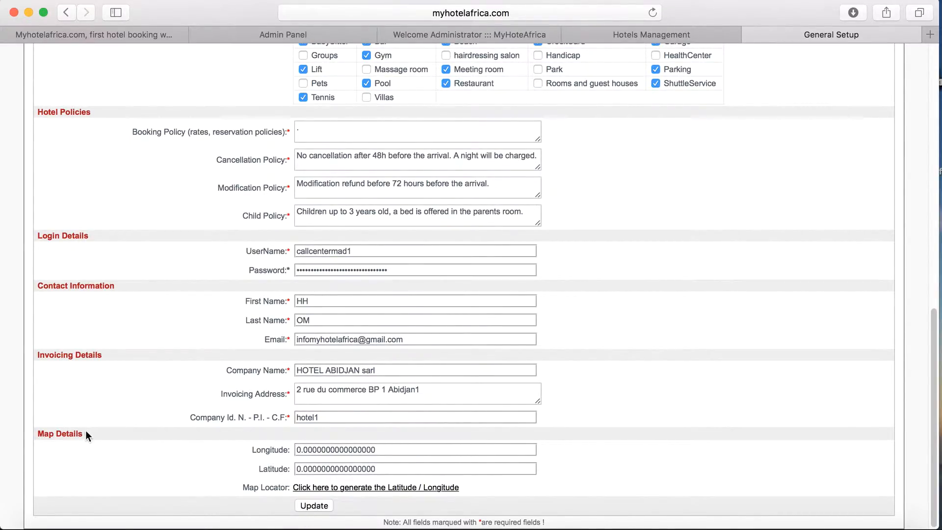
Step: Generate the hotel's coordinates with the map locator by marking a point in Nigeria at about longitude 5.647, latitude 10.509
{"action": "left_click", "coordinate": [409, 488]}
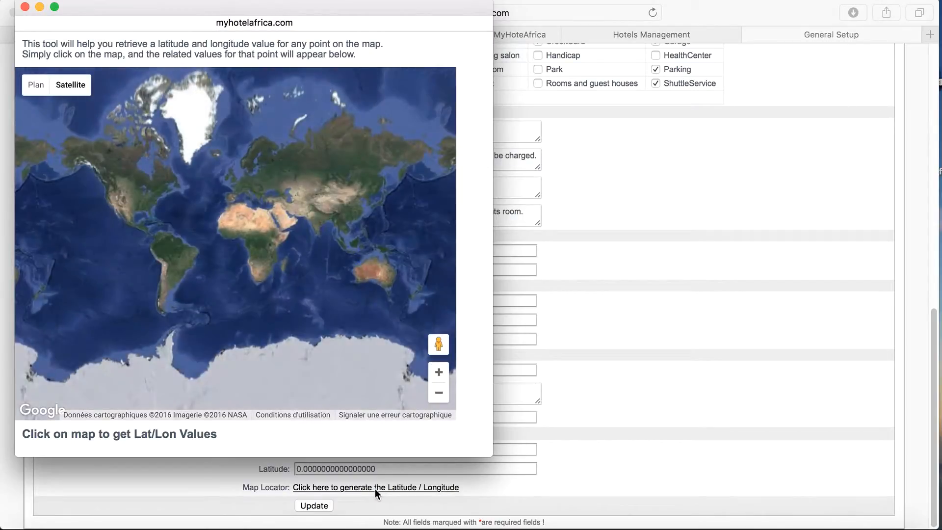
{"action": "left_click", "coordinate": [441, 379]}
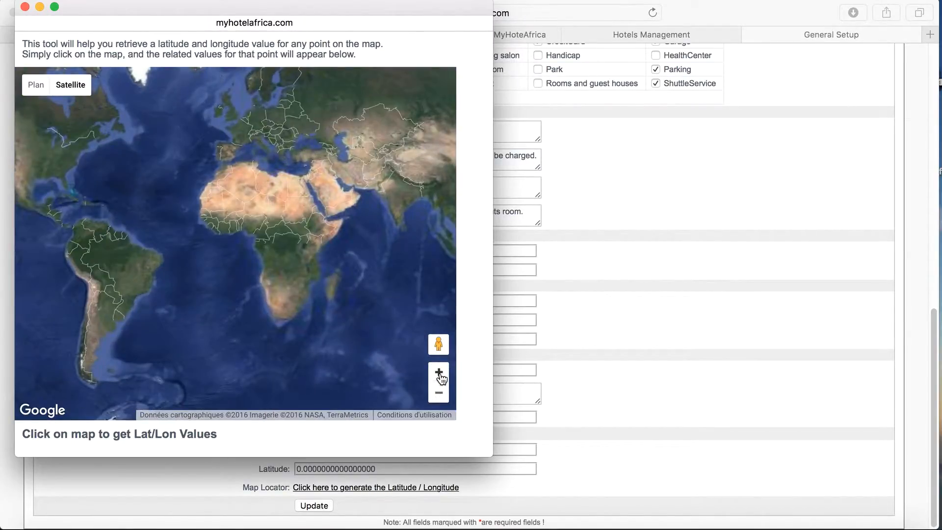
{"action": "left_click", "coordinate": [442, 378]}
{"action": "left_click", "coordinate": [441, 376]}
{"action": "left_click_drag", "start_coordinate": [243, 221], "coordinate": [189, 352]}
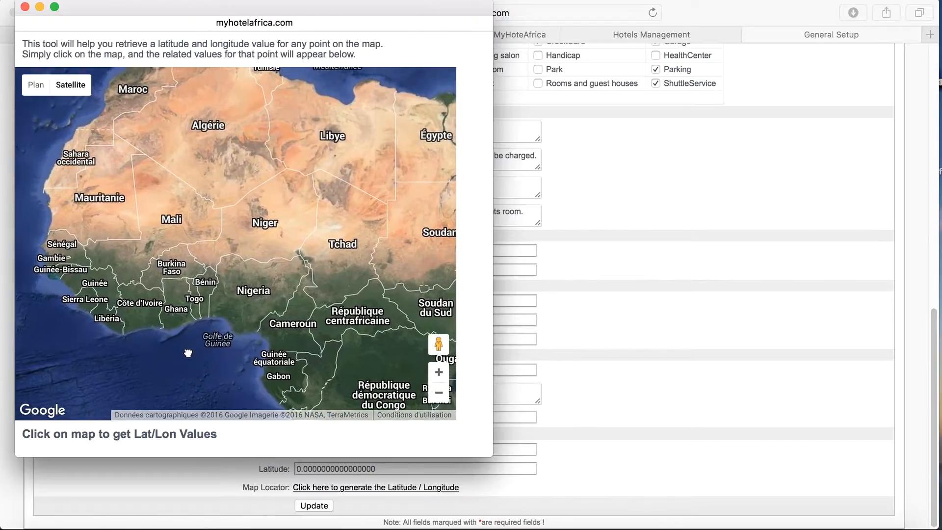
{"action": "left_click", "coordinate": [440, 374]}
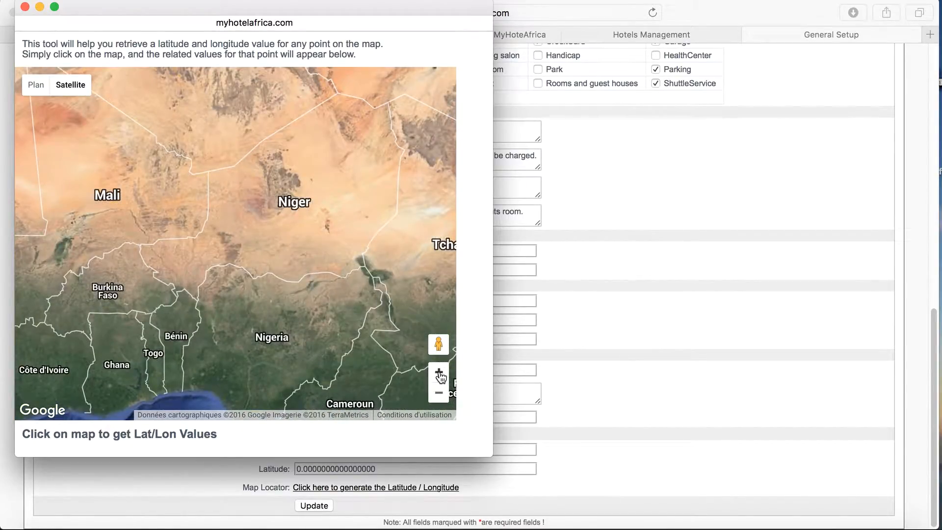
{"action": "left_click", "coordinate": [441, 377]}
{"action": "left_click_drag", "start_coordinate": [264, 352], "coordinate": [278, 382]}
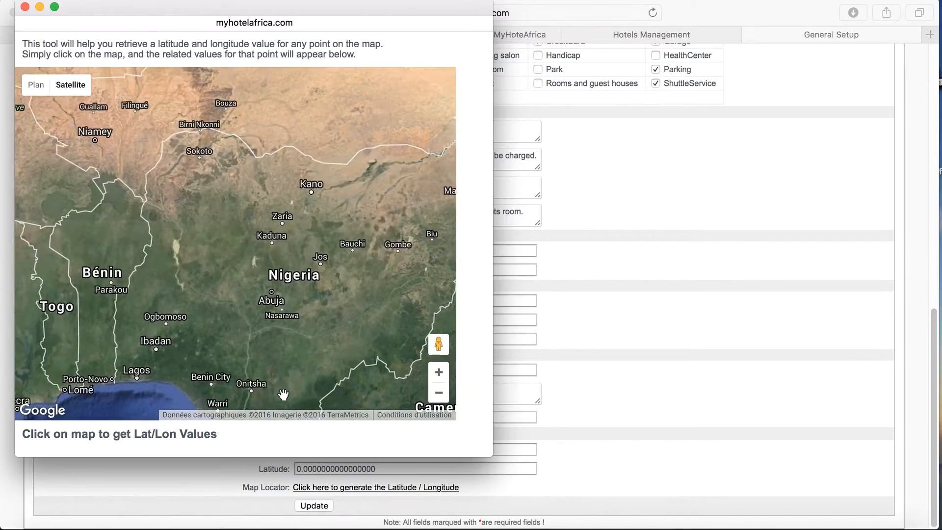
{"action": "left_click", "coordinate": [440, 374]}
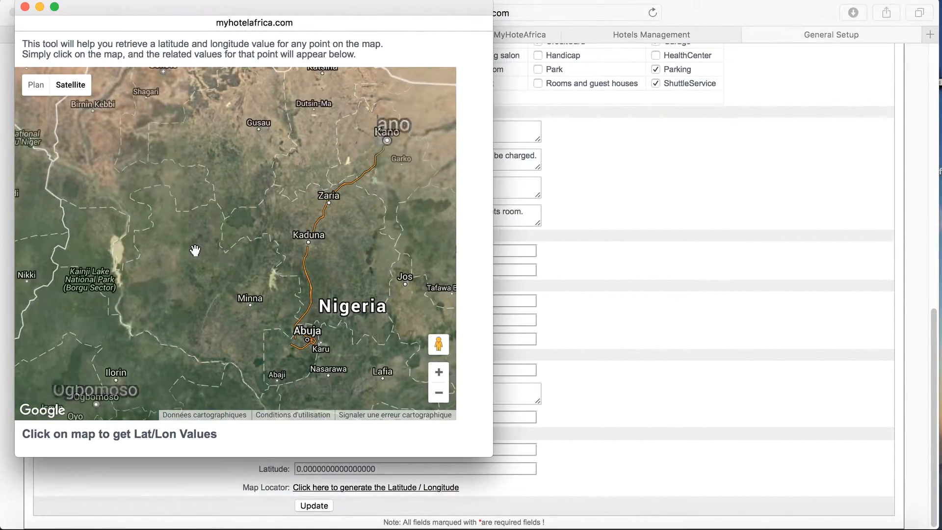
{"action": "left_click", "coordinate": [190, 246]}
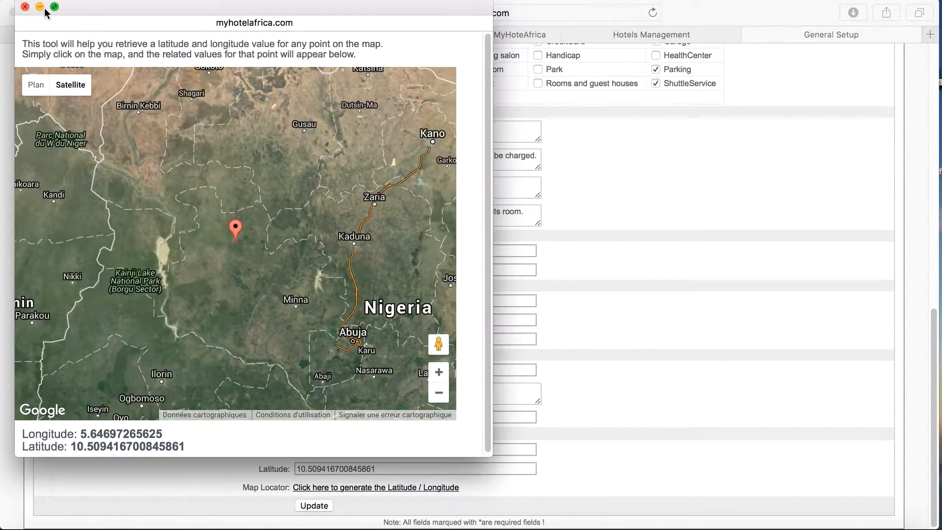
{"action": "left_click", "coordinate": [25, 7]}
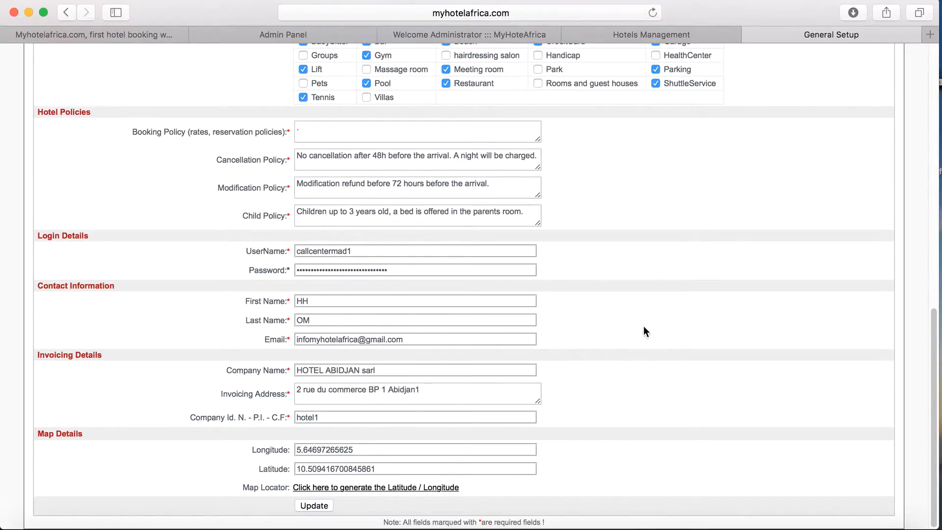
Step: Delete the existing children age range of the hotel
{"action": "scroll", "coordinate": [705, 325], "scroll_direction": "up", "scroll_amount": 15}
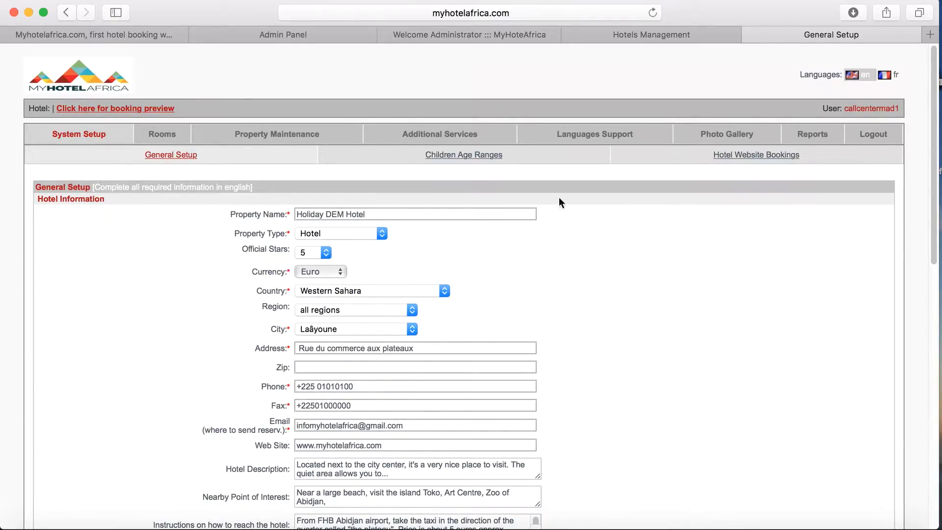
{"action": "left_click", "coordinate": [456, 156]}
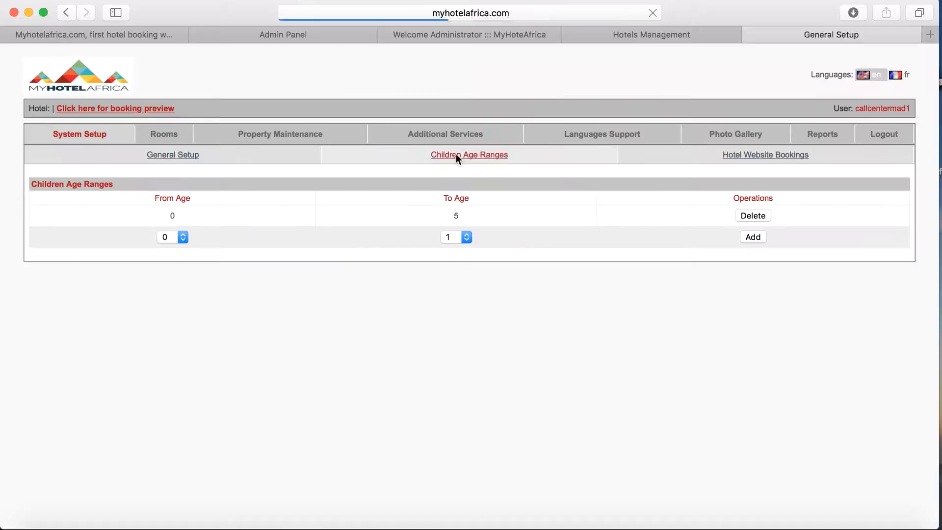
{"action": "left_click", "coordinate": [753, 216]}
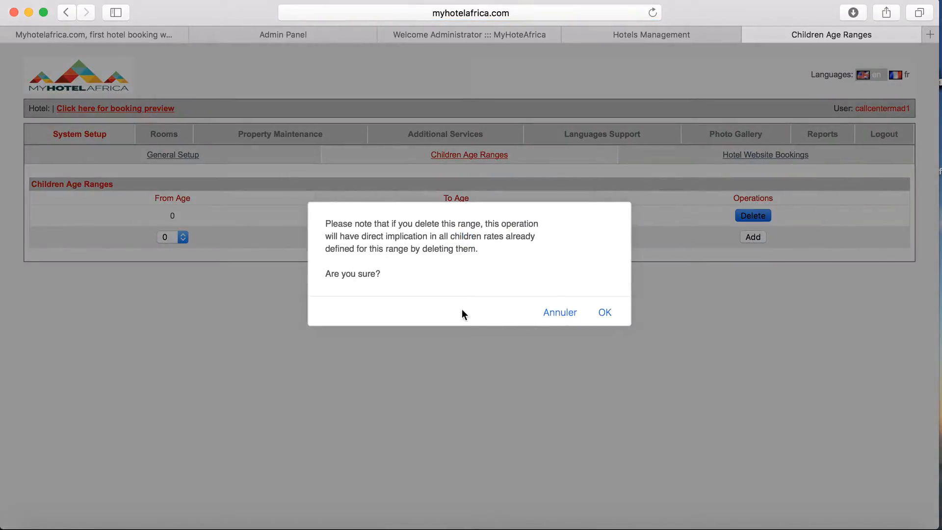
{"action": "left_click", "coordinate": [606, 312]}
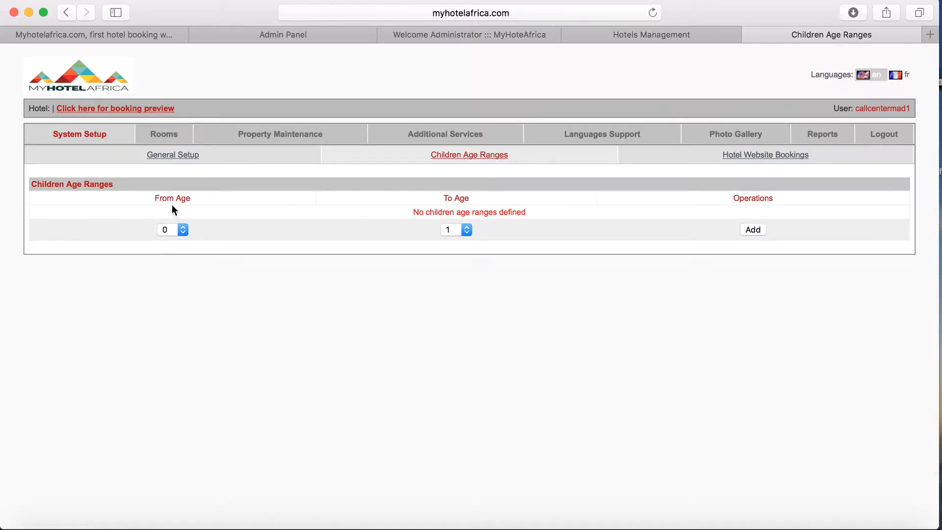
Step: Add a children age range from 0 to 5
{"action": "left_click", "coordinate": [459, 238]}
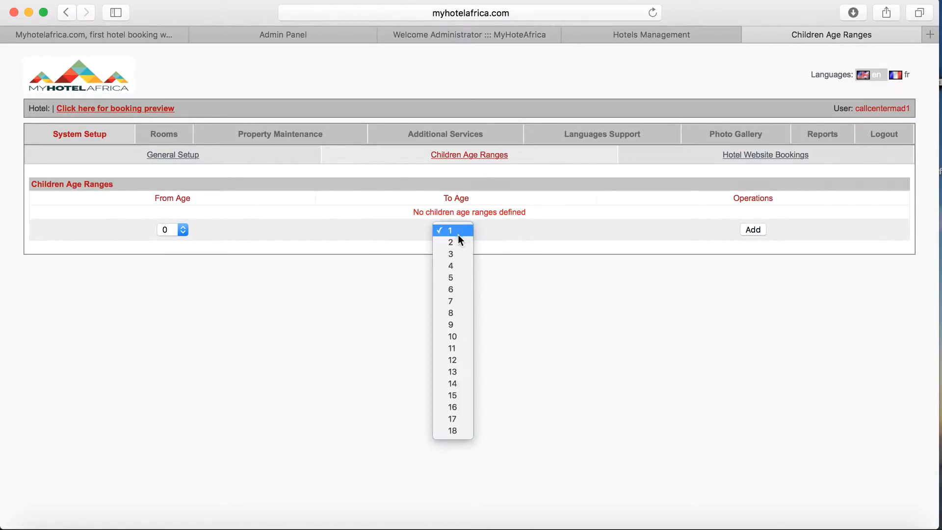
{"action": "left_click", "coordinate": [463, 278]}
{"action": "left_click", "coordinate": [765, 234]}
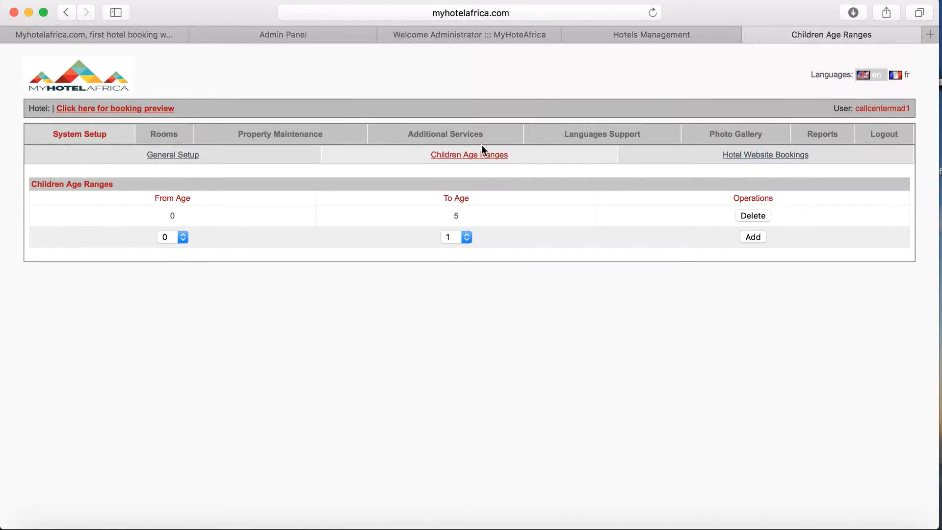
Step: Start inserting a new room type in the hotel's rooms information
{"action": "left_click", "coordinate": [165, 134]}
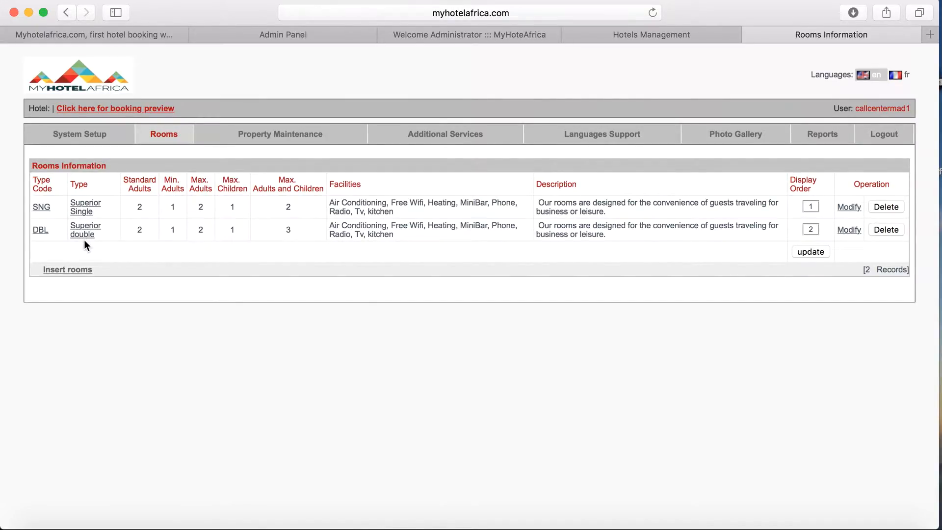
{"action": "left_click", "coordinate": [71, 271]}
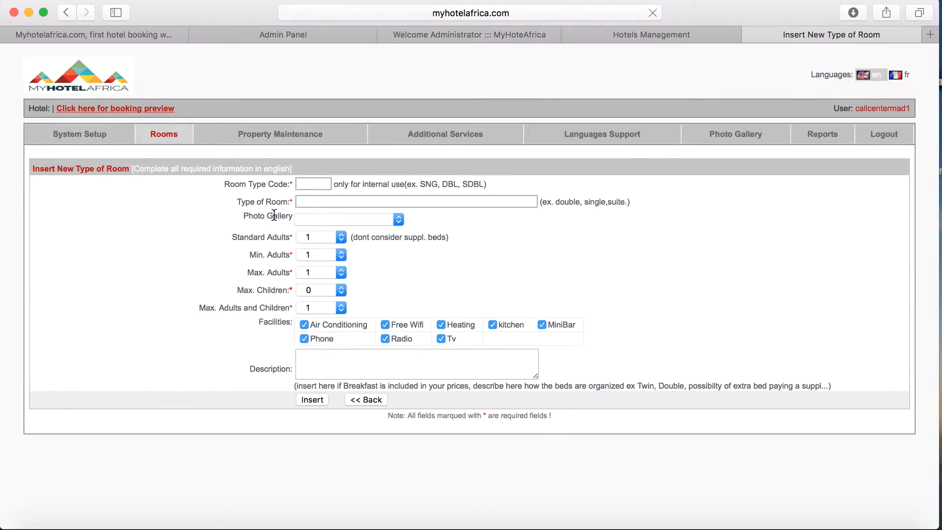
{"action": "left_click", "coordinate": [302, 185]}
{"action": "left_click", "coordinate": [311, 206]}
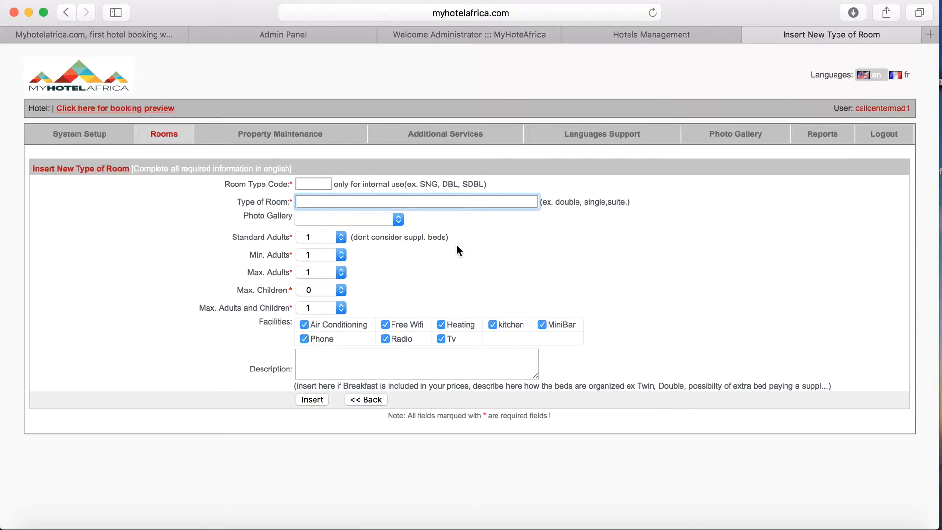
Step: Set the new room type's standard adults to 2 and its maximum adults to 2
{"action": "left_click", "coordinate": [319, 235]}
{"action": "left_click", "coordinate": [315, 248]}
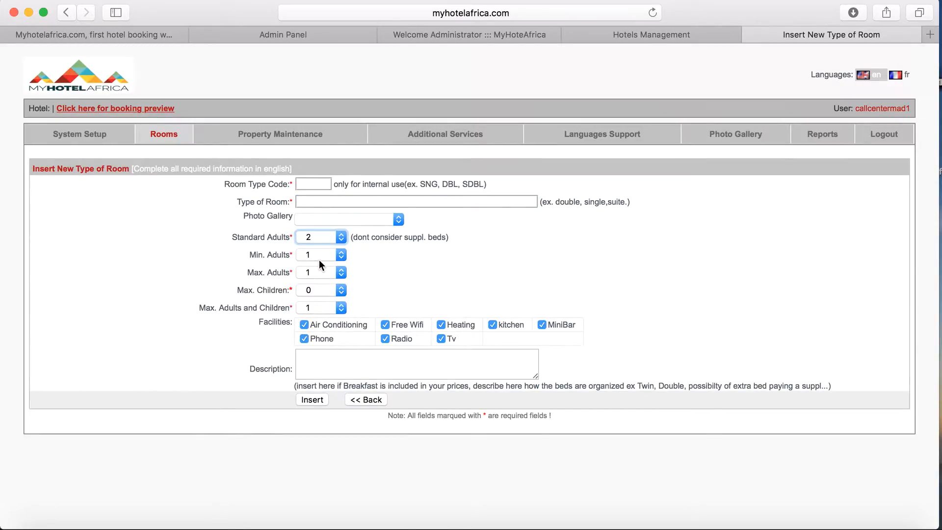
{"action": "left_click", "coordinate": [314, 271]}
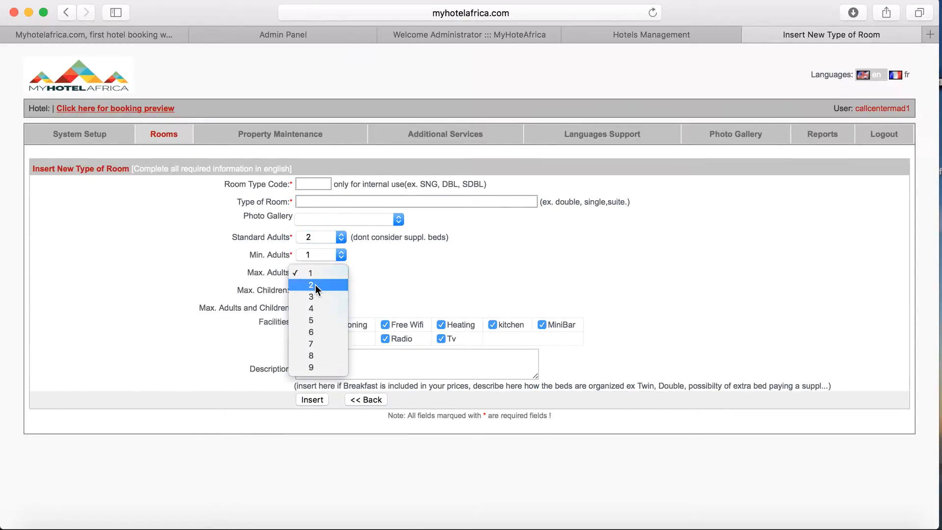
{"action": "left_click", "coordinate": [334, 287]}
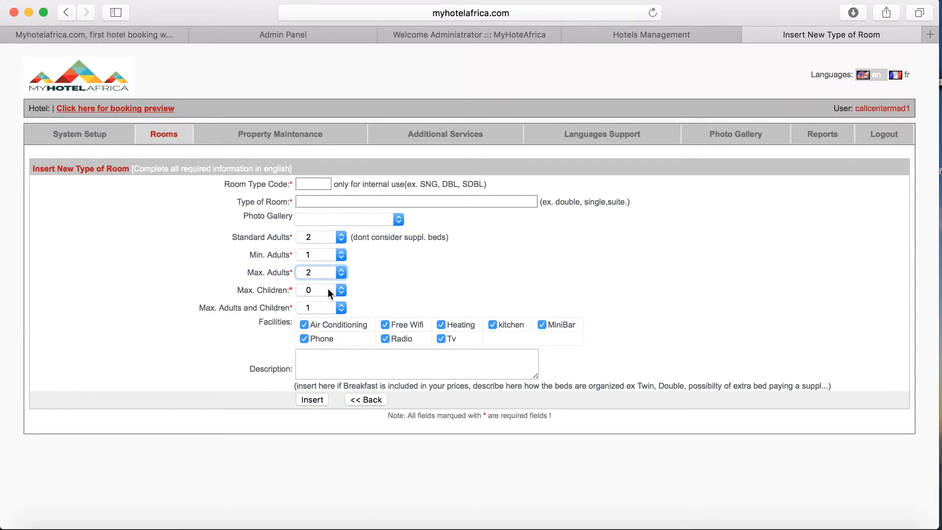
Step: Set the new room type's maximum adults and children to 2, and return to the rooms list without inserting it
{"action": "left_click", "coordinate": [312, 309]}
{"action": "left_click", "coordinate": [319, 320]}
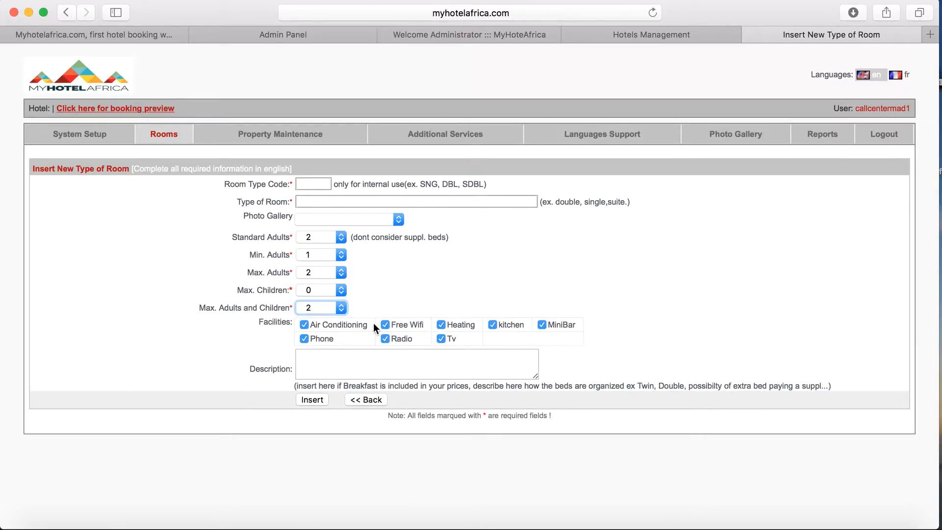
{"action": "left_click", "coordinate": [337, 363]}
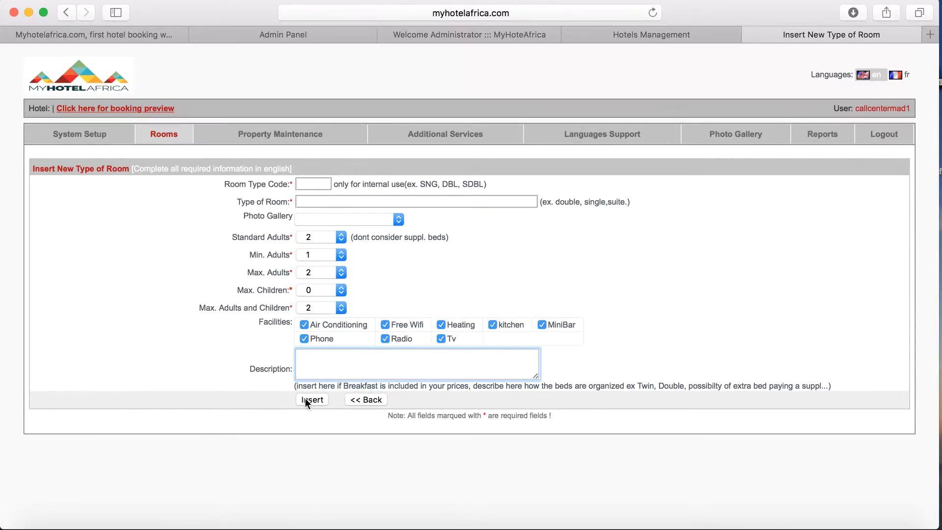
{"action": "left_click", "coordinate": [365, 401]}
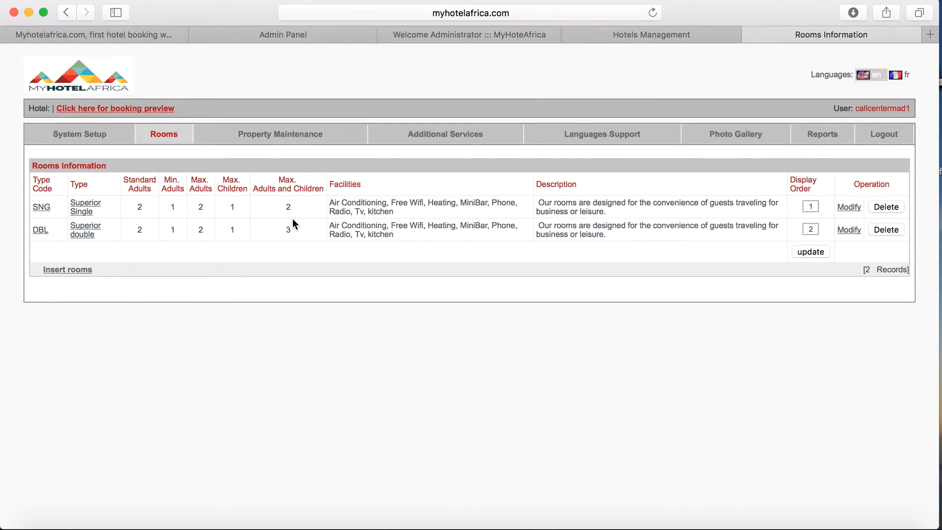
Step: Open the property's room availability for July 2016 and show all room types
{"action": "left_click", "coordinate": [287, 134]}
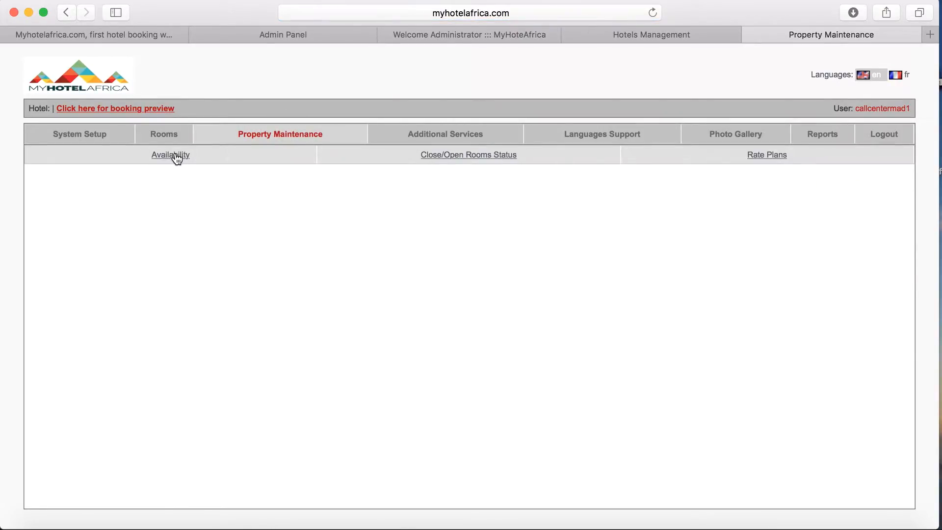
{"action": "left_click", "coordinate": [173, 160]}
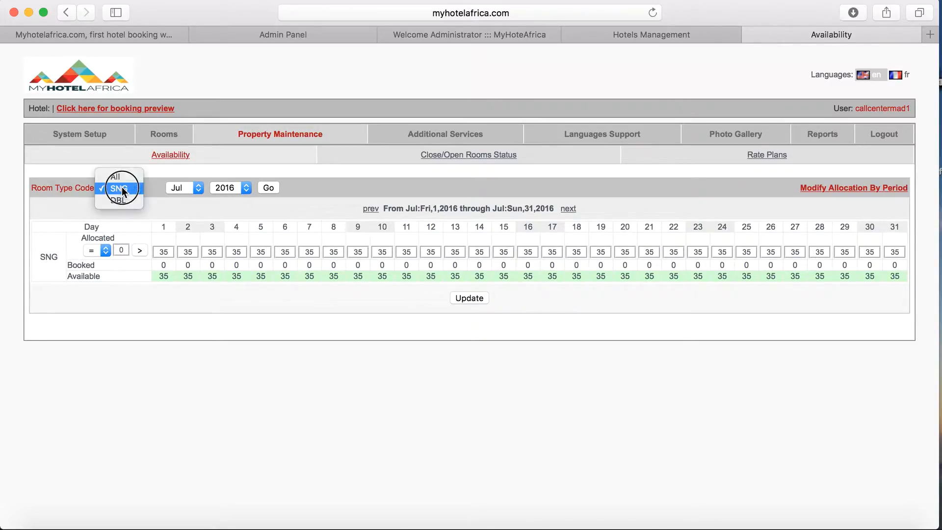
{"action": "left_click", "coordinate": [118, 188]}
{"action": "left_click", "coordinate": [124, 186]}
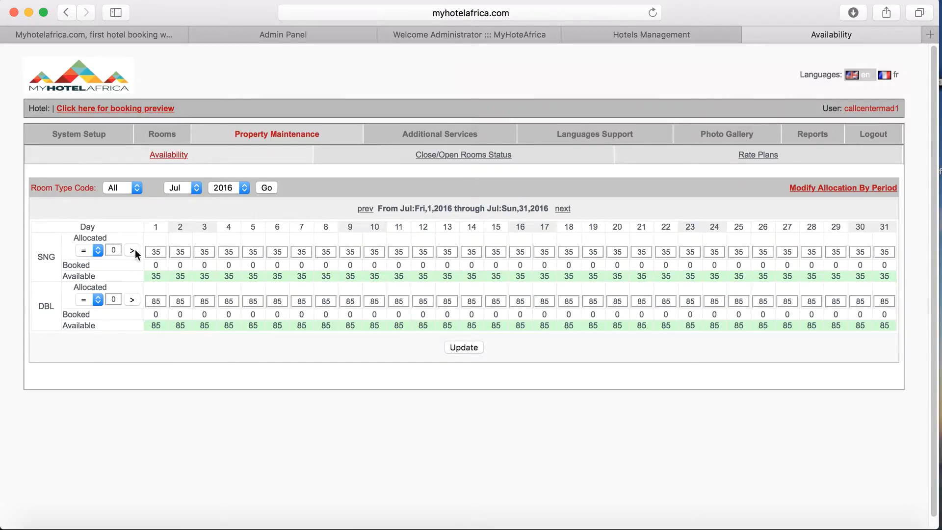
Step: Set the SNG allocation to 20 rooms for every day of July 2016 and save the update
{"action": "left_click_drag", "start_coordinate": [118, 250], "coordinate": [104, 250]}
{"action": "type", "text": "20"}
{"action": "left_click", "coordinate": [132, 251]}
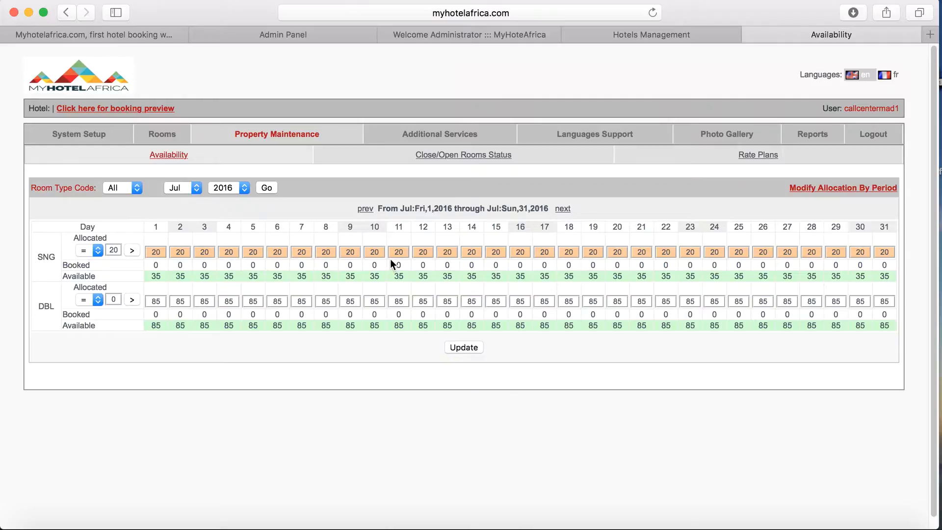
{"action": "left_click", "coordinate": [466, 348]}
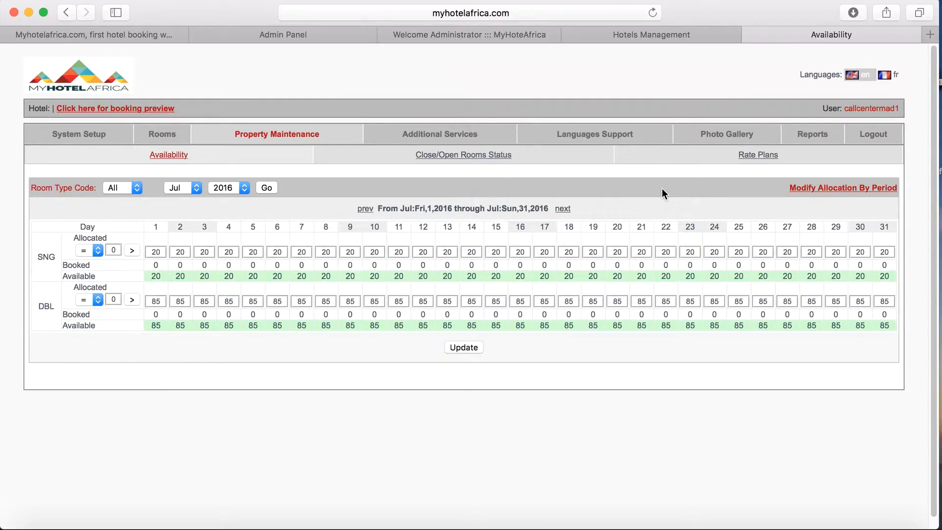
Step: Start modifying room allocation by period, with the period running from 1 Aug 2016 to 31 Jul 2017
{"action": "left_click", "coordinate": [817, 189]}
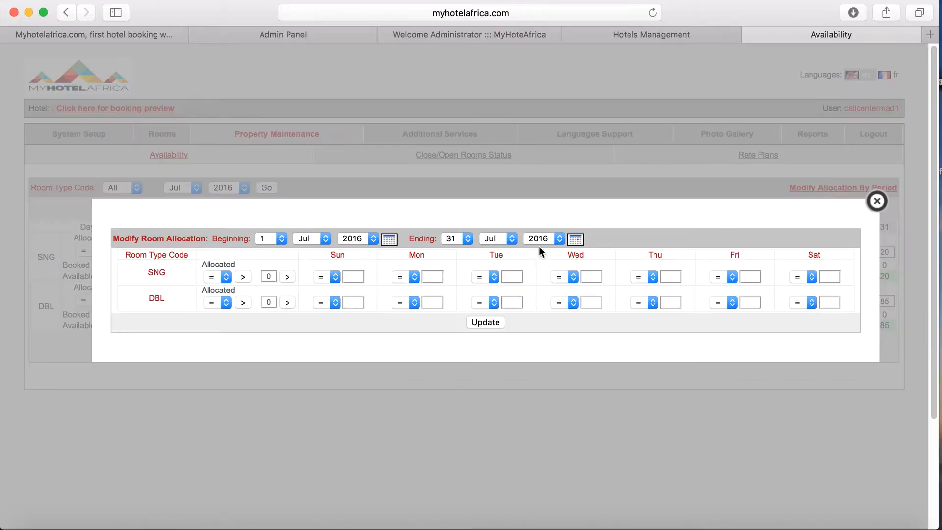
{"action": "left_click", "coordinate": [297, 236]}
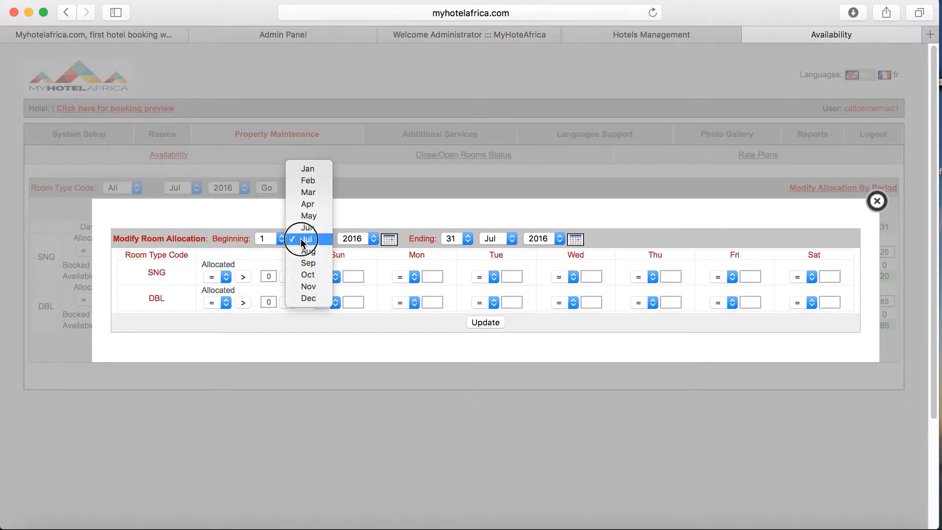
{"action": "left_click", "coordinate": [301, 254]}
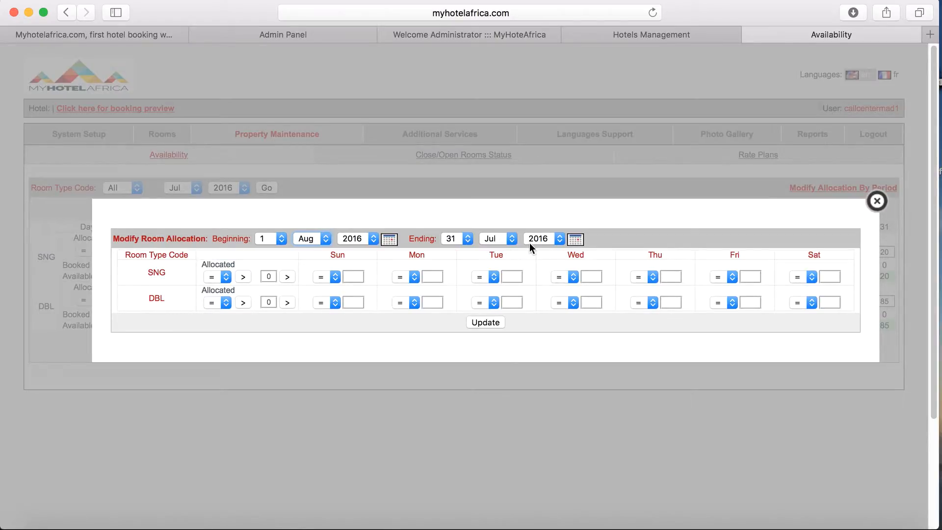
{"action": "left_click", "coordinate": [546, 239]}
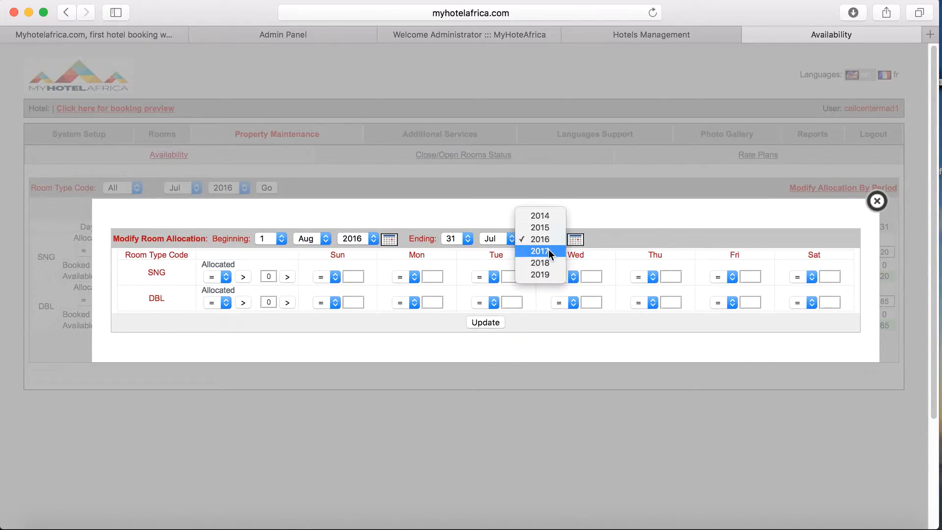
{"action": "left_click", "coordinate": [544, 251]}
Step: Allocate 40 SNG rooms and 105 DBL rooms to every weekday of the period and save the update
{"action": "double_click", "coordinate": [269, 277]}
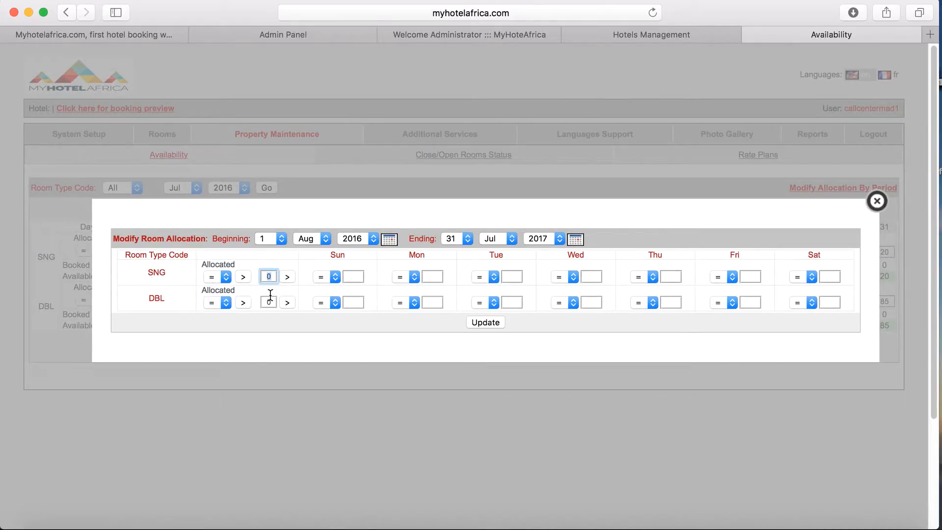
{"action": "type", "text": "40"}
{"action": "left_click", "coordinate": [292, 276]}
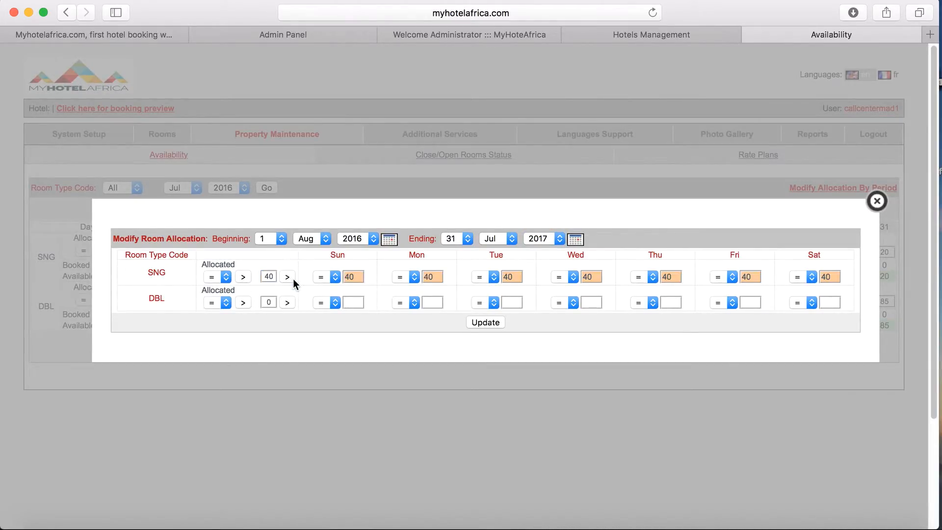
{"action": "double_click", "coordinate": [269, 302]}
{"action": "type", "text": "10"}
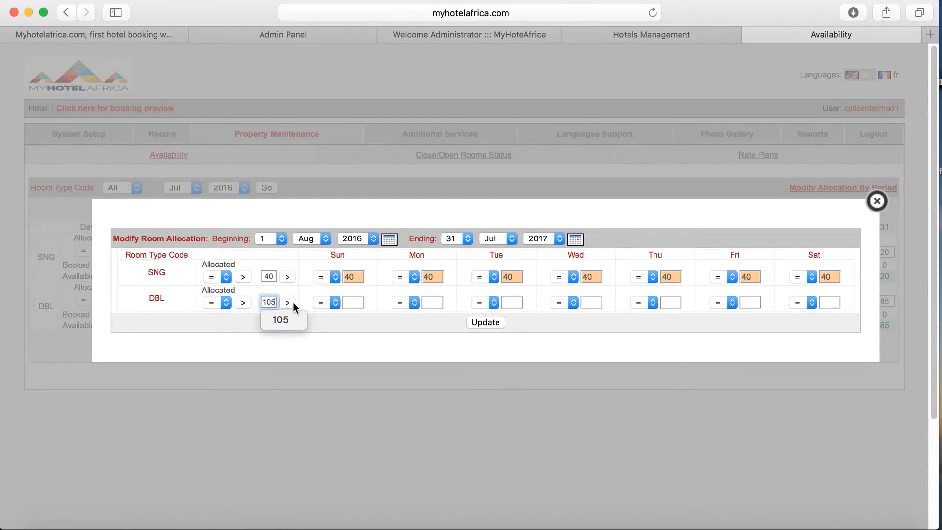
{"action": "type", "text": "5"}
{"action": "left_click", "coordinate": [288, 303]}
{"action": "left_click", "coordinate": [496, 324]}
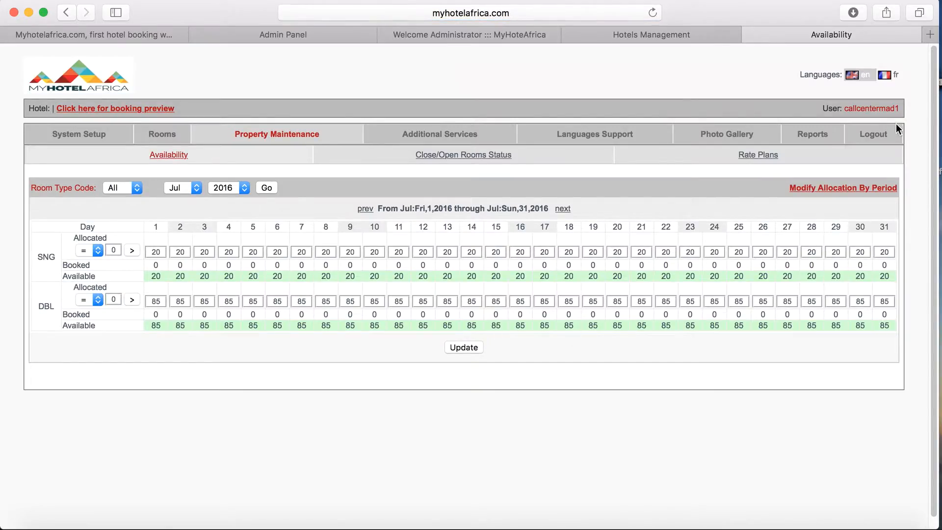
Step: Modify the allocation by period for 1 to 31 July 2016, applying 45 SNG rooms to every weekday
{"action": "left_click", "coordinate": [849, 187]}
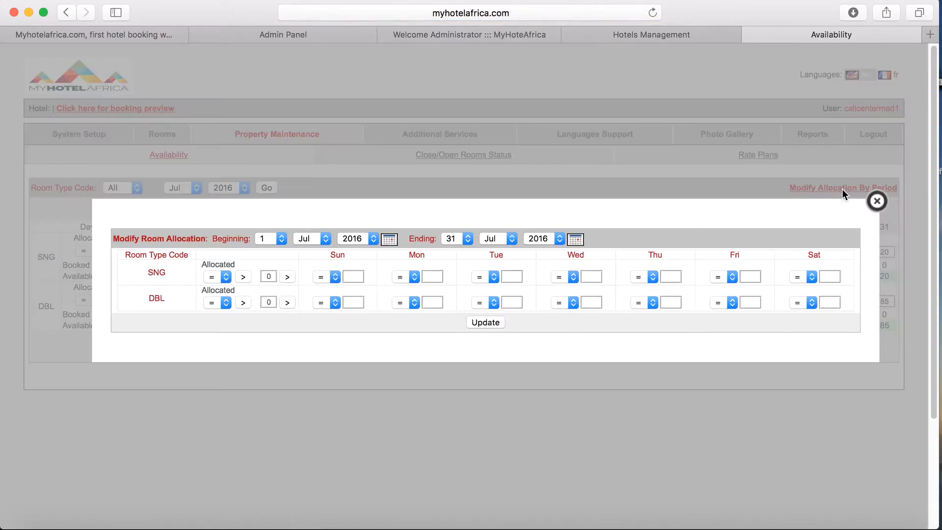
{"action": "left_click", "coordinate": [269, 277]}
{"action": "type", "text": "40"}
{"action": "key", "text": "BackSpace"}
{"action": "key", "text": "BackSpace"}
{"action": "key", "text": "BackSpace"}
{"action": "type", "text": "45"}
{"action": "left_click", "coordinate": [281, 277]}
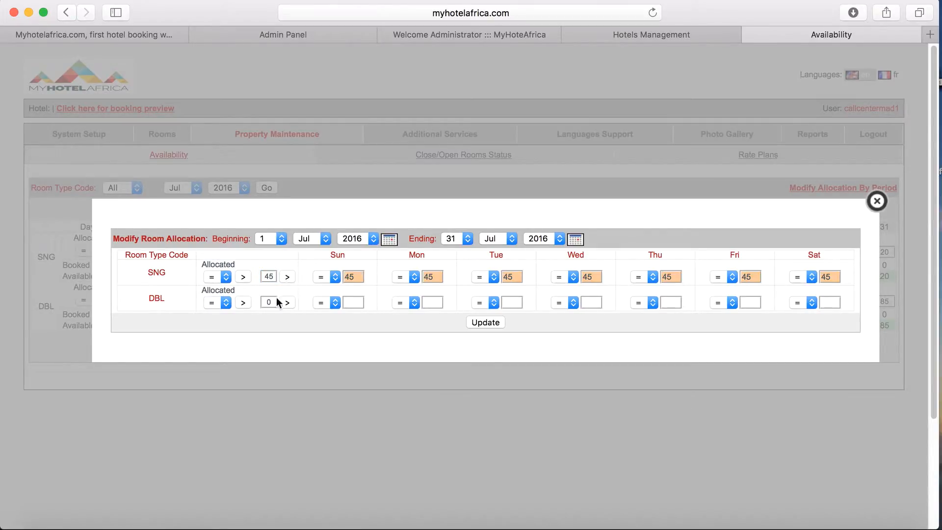
Step: Apply 105 DBL rooms to every weekday of the July 2016 period and save the allocation
{"action": "double_click", "coordinate": [271, 304]}
{"action": "type", "text": "105"}
{"action": "left_click", "coordinate": [287, 302]}
{"action": "left_click", "coordinate": [493, 325]}
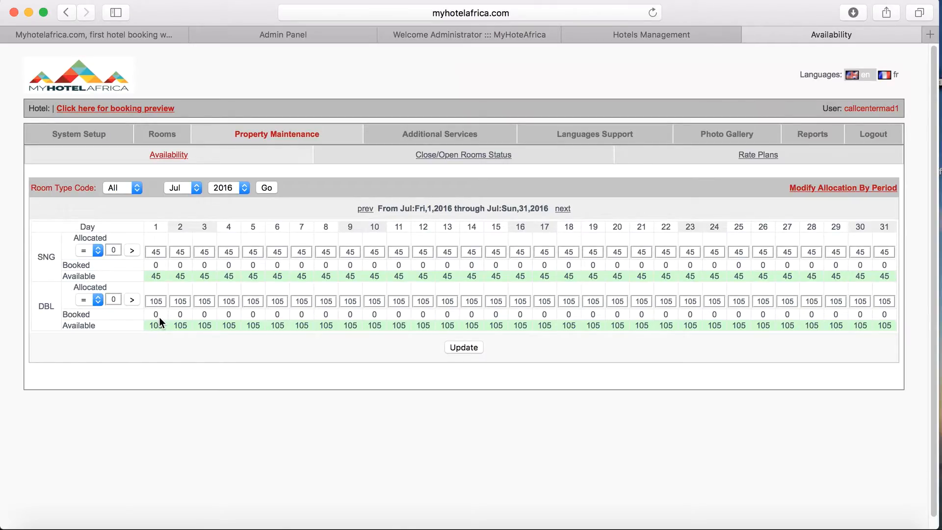
Step: Open the close/open rooms status for July 2016 with all room types shown, leaving the SNG bulk status at a
{"action": "left_click", "coordinate": [459, 156]}
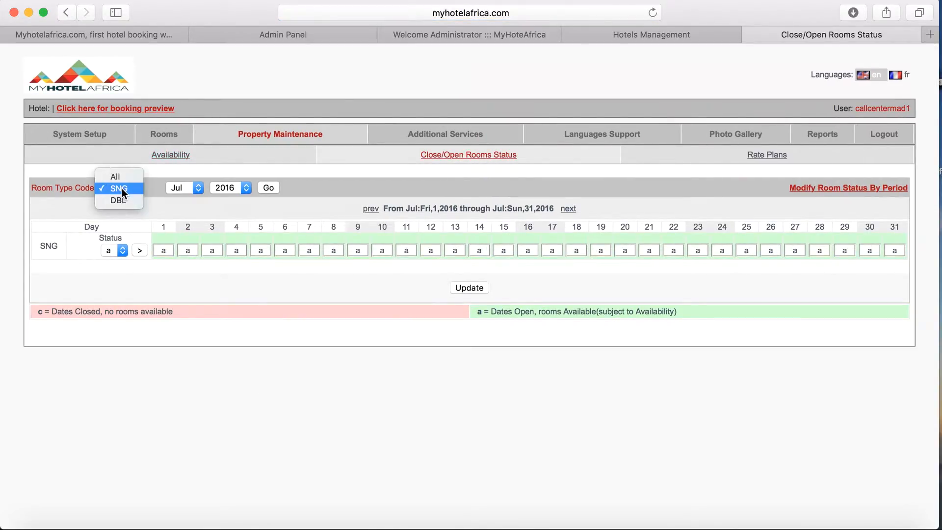
{"action": "left_click", "coordinate": [117, 177]}
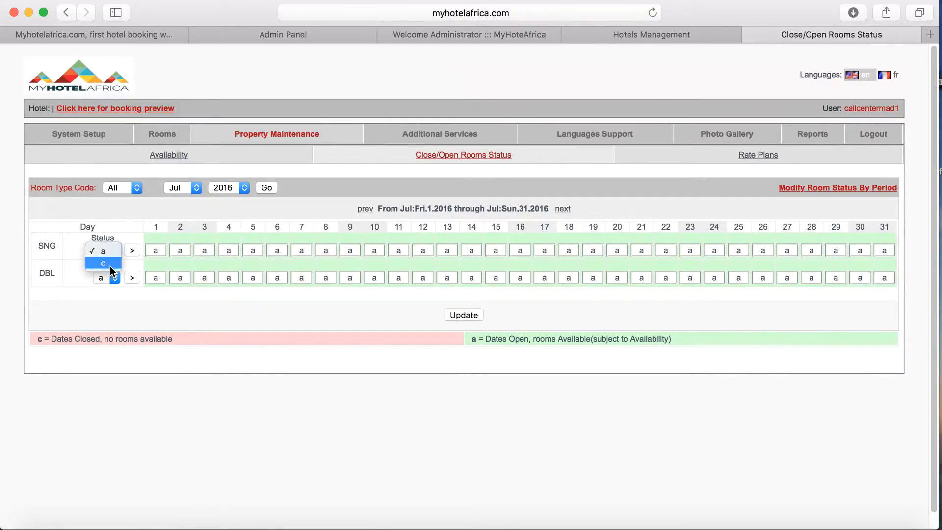
{"action": "left_click", "coordinate": [106, 263]}
{"action": "left_click", "coordinate": [108, 239]}
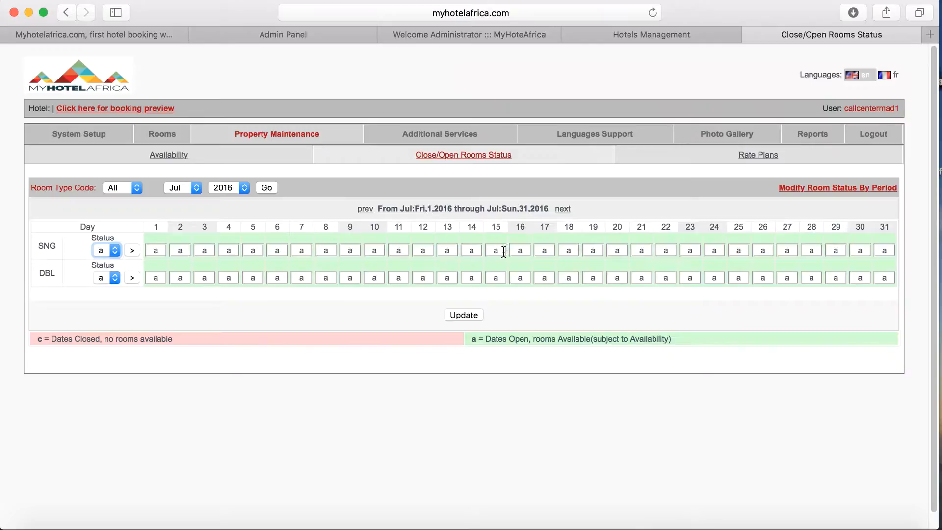
Step: Mark the SNG room type as closed (c) on 16, 23 and 24 July 2016
{"action": "double_click", "coordinate": [520, 250]}
{"action": "type", "text": "c"}
{"action": "double_click", "coordinate": [715, 251]}
{"action": "type", "text": "c"}
{"action": "double_click", "coordinate": [693, 251]}
{"action": "type", "text": "c"}
{"action": "left_click", "coordinate": [337, 303]}
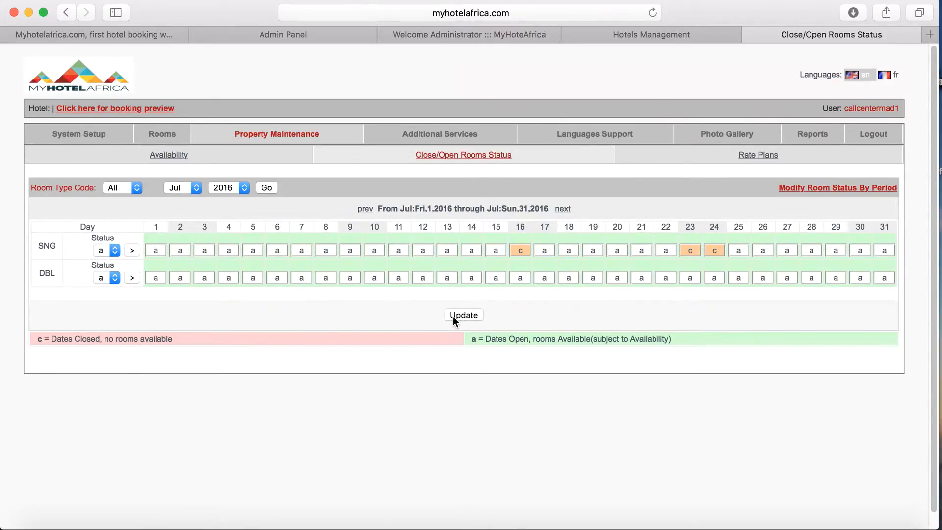
Step: Start inserting a new rate plan in the hotel's rate plans
{"action": "left_click", "coordinate": [762, 157]}
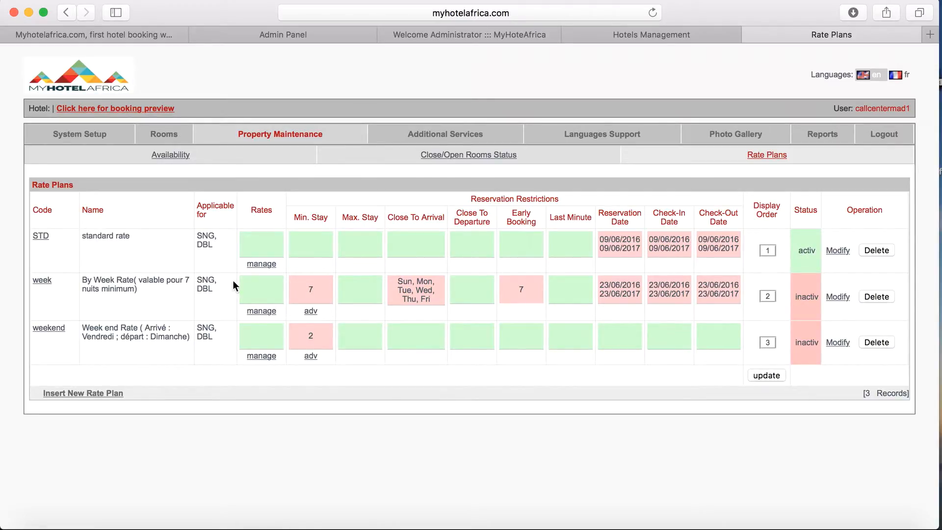
{"action": "left_click", "coordinate": [98, 393]}
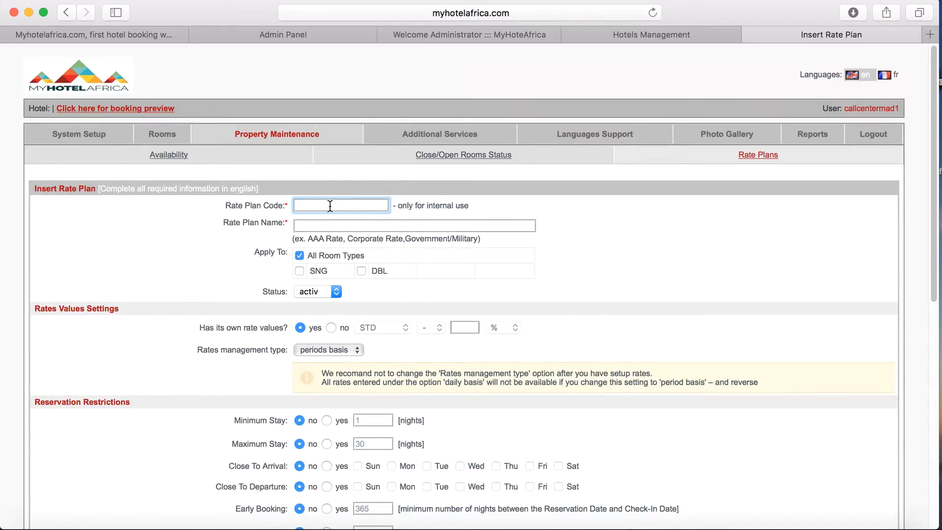
{"action": "left_click", "coordinate": [298, 226]}
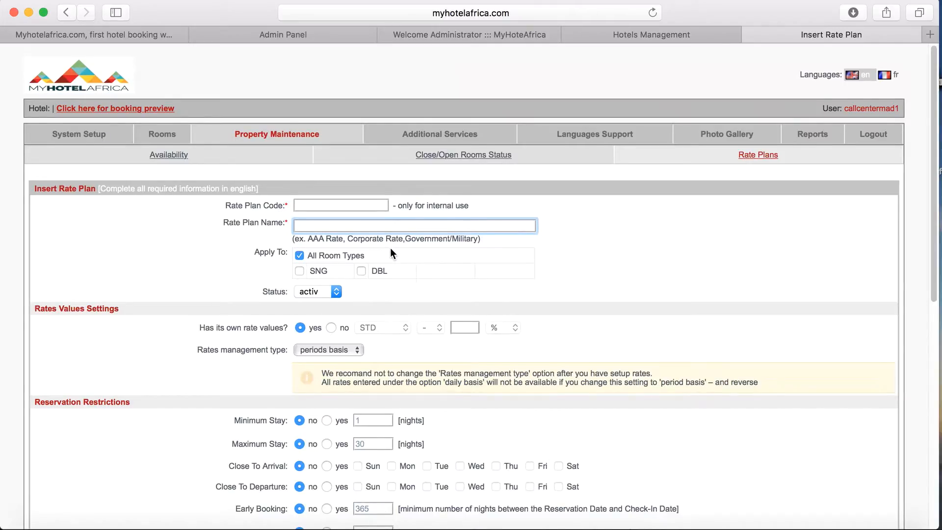
Step: Apply the new rate plan only to the SNG room type and keep its status as activ
{"action": "scroll", "coordinate": [390, 248], "scroll_direction": "down", "scroll_amount": 1}
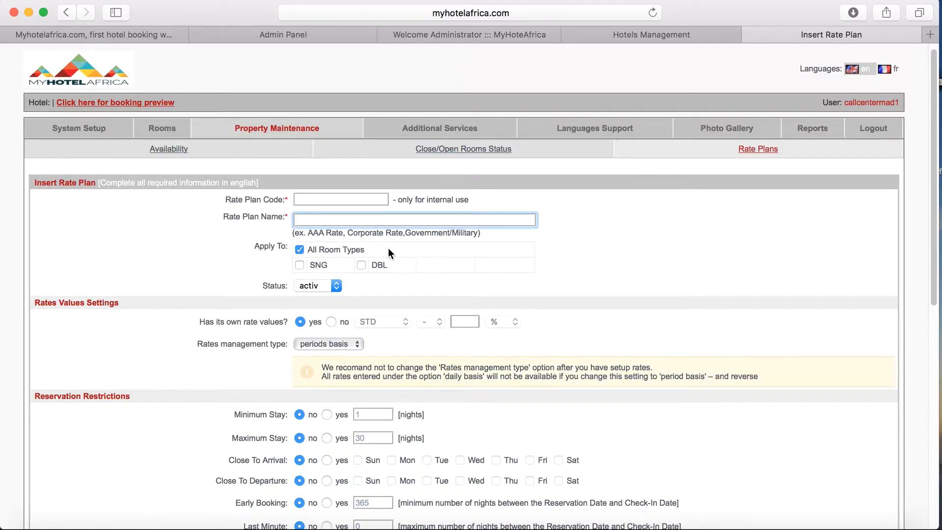
{"action": "scroll", "coordinate": [387, 248], "scroll_direction": "down", "scroll_amount": 1}
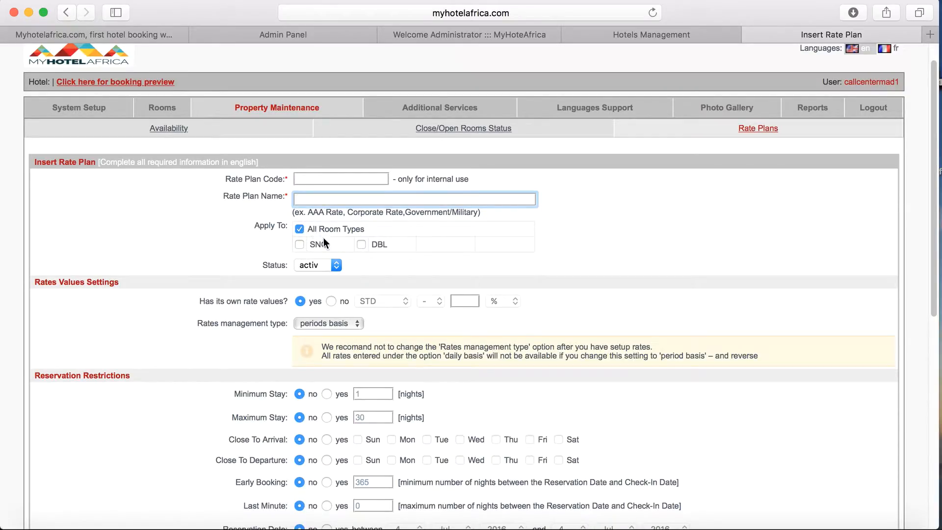
{"action": "scroll", "coordinate": [473, 282], "scroll_direction": "down", "scroll_amount": 1}
{"action": "left_click", "coordinate": [299, 242]}
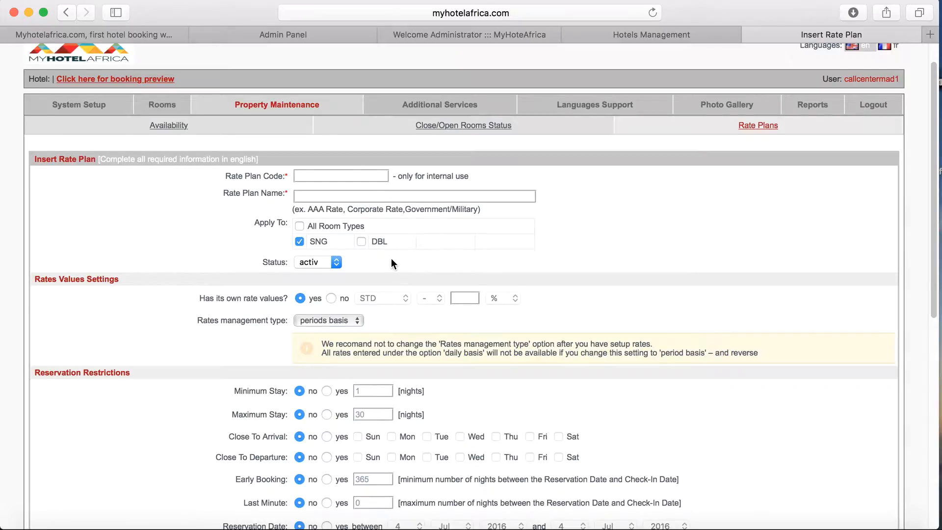
{"action": "scroll", "coordinate": [391, 259], "scroll_direction": "down", "scroll_amount": 3}
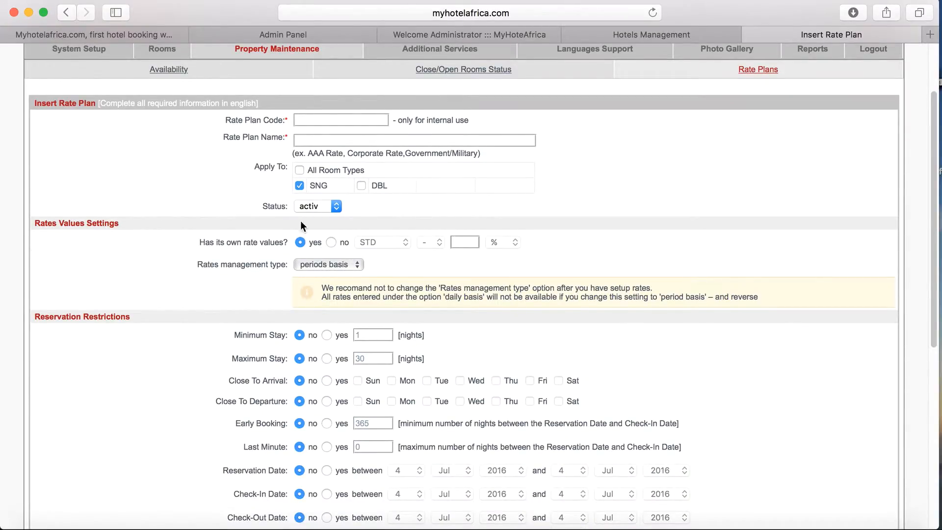
{"action": "left_click", "coordinate": [335, 208]}
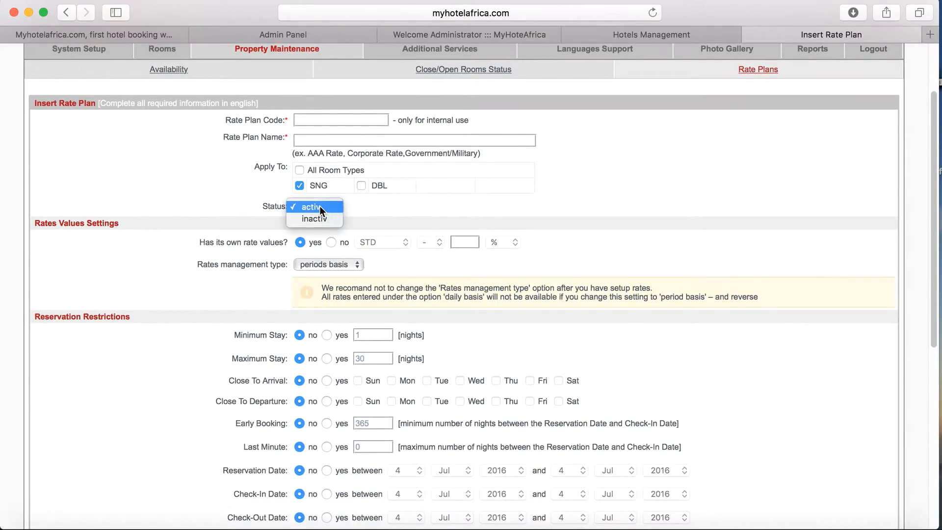
{"action": "left_click", "coordinate": [392, 207]}
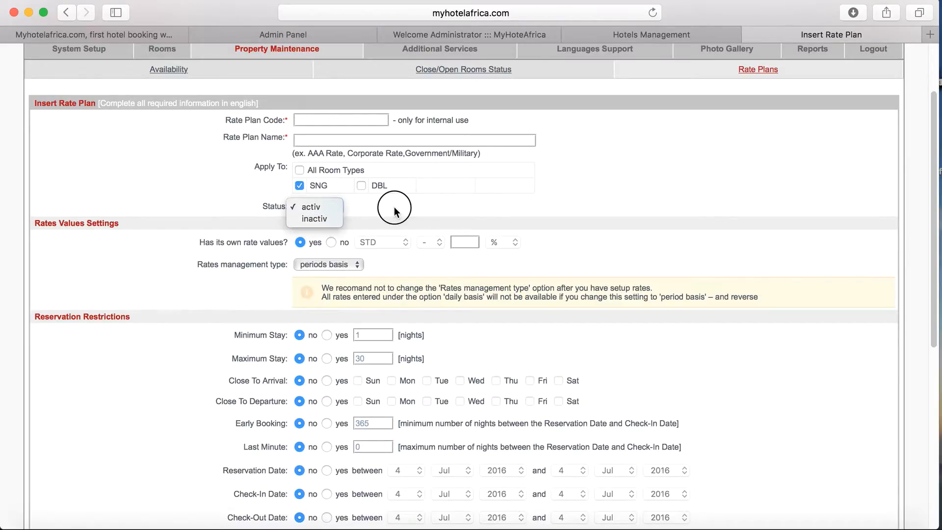
Step: Derive the new rate plan's values from the STD rate, reduced by a flat 90, instead of its own values
{"action": "scroll", "coordinate": [217, 238], "scroll_direction": "down", "scroll_amount": 1}
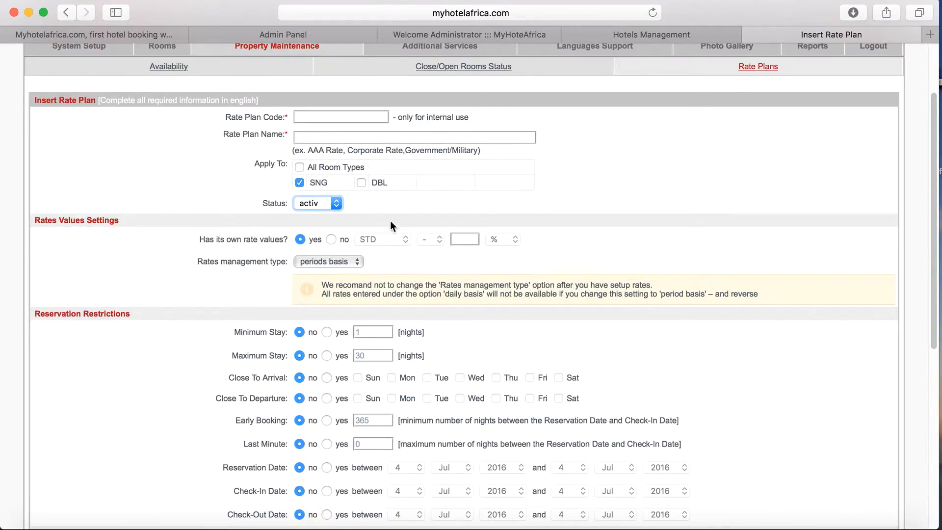
{"action": "left_click", "coordinate": [331, 239]}
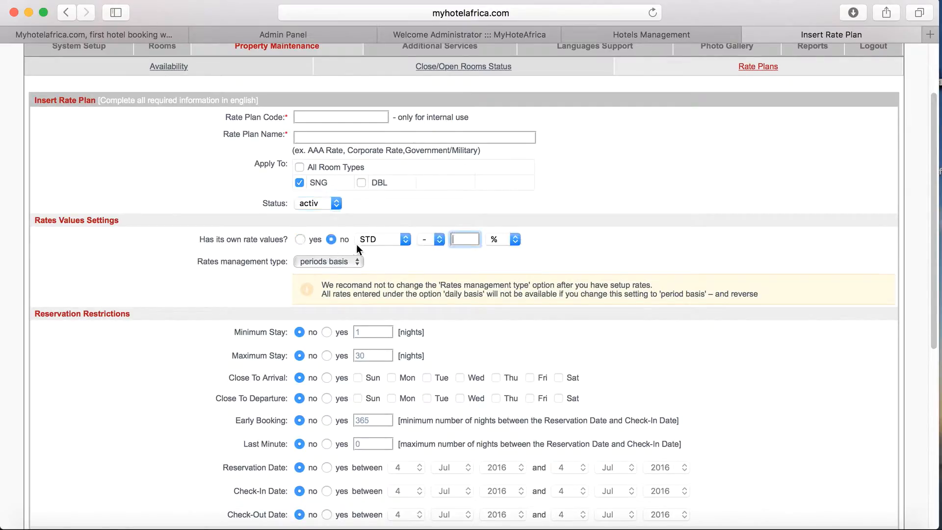
{"action": "left_click", "coordinate": [388, 242]}
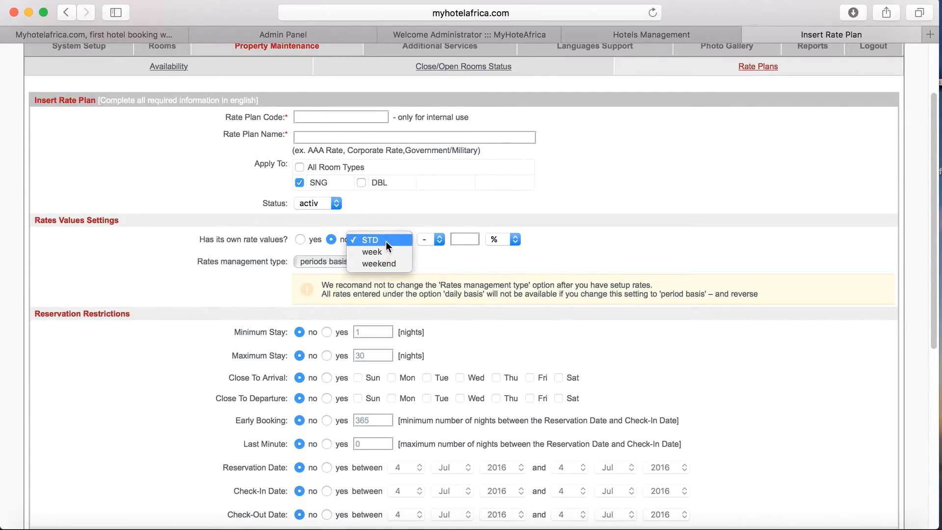
{"action": "left_click", "coordinate": [386, 240]}
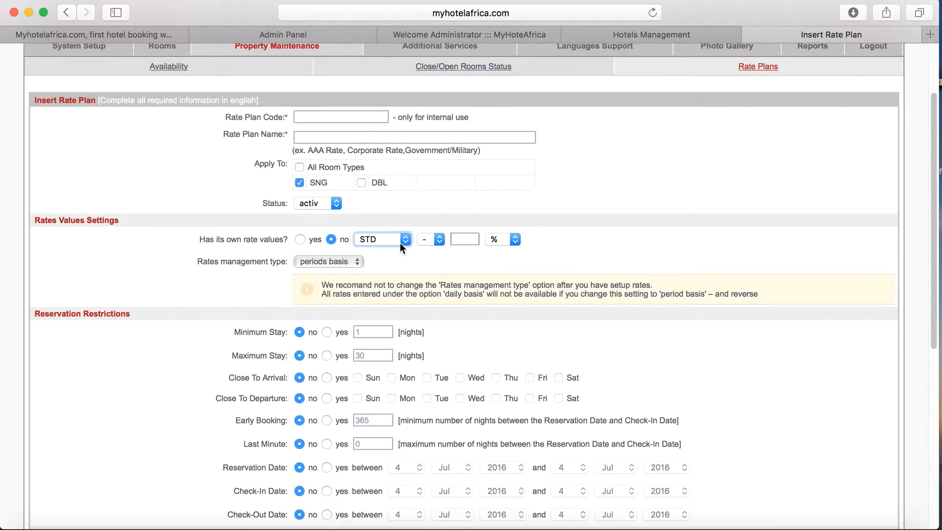
{"action": "left_click", "coordinate": [467, 241]}
{"action": "type", "text": "90"}
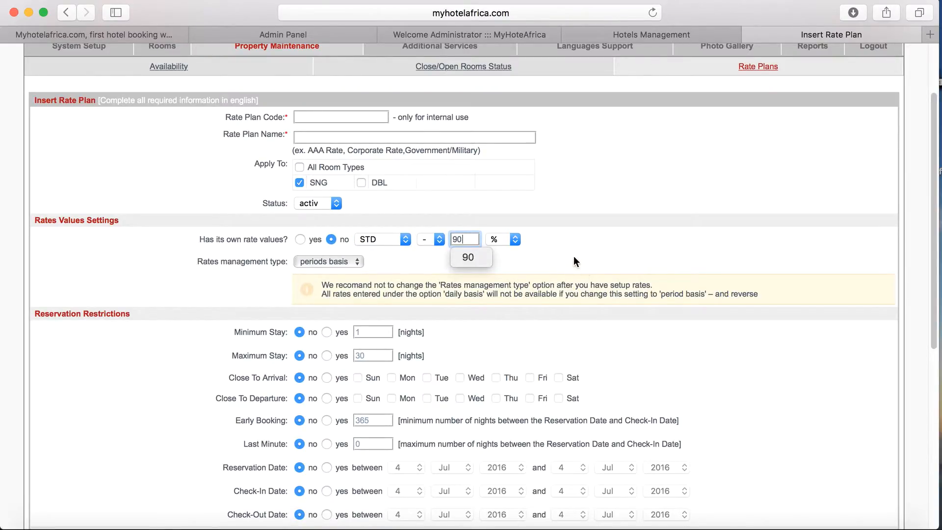
{"action": "left_click", "coordinate": [534, 255]}
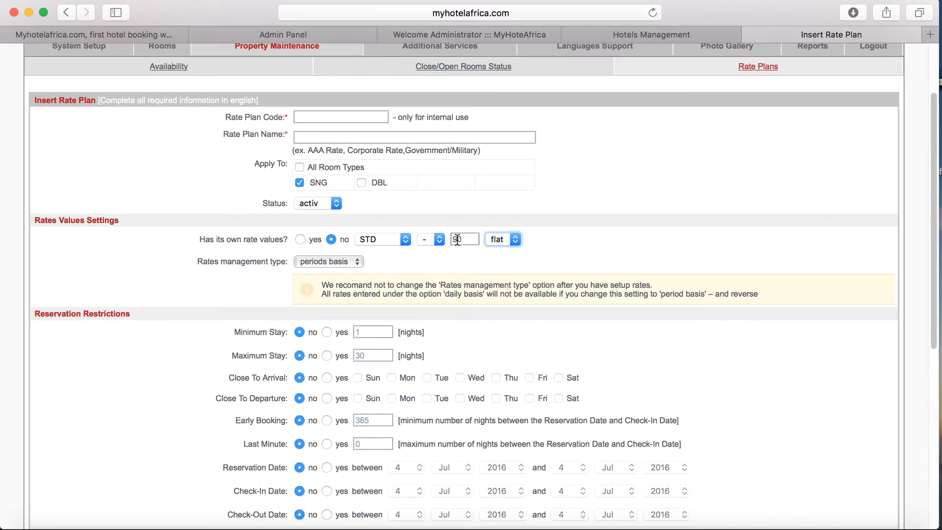
{"action": "left_click", "coordinate": [426, 240]}
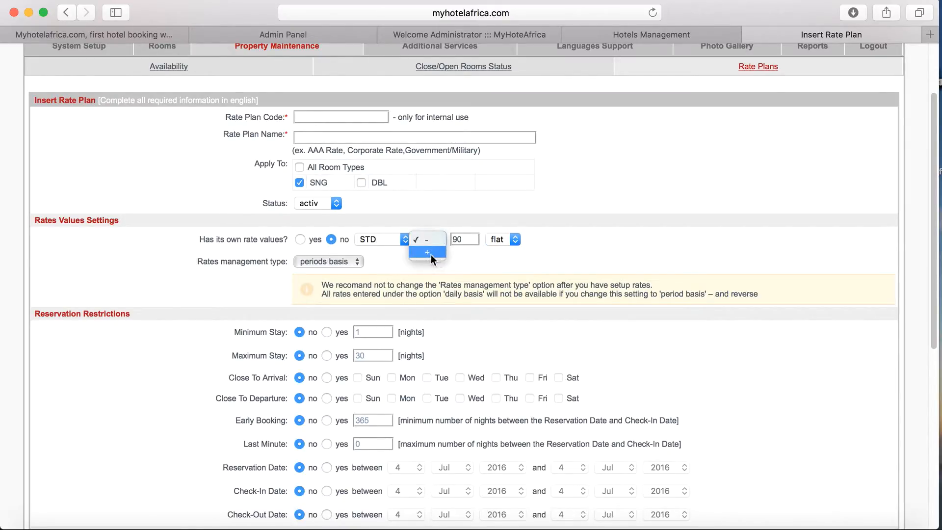
{"action": "left_click", "coordinate": [496, 256]}
Step: Give the new rate plan its own rate values and keep its rates management type on periods basis
{"action": "left_click", "coordinate": [302, 240]}
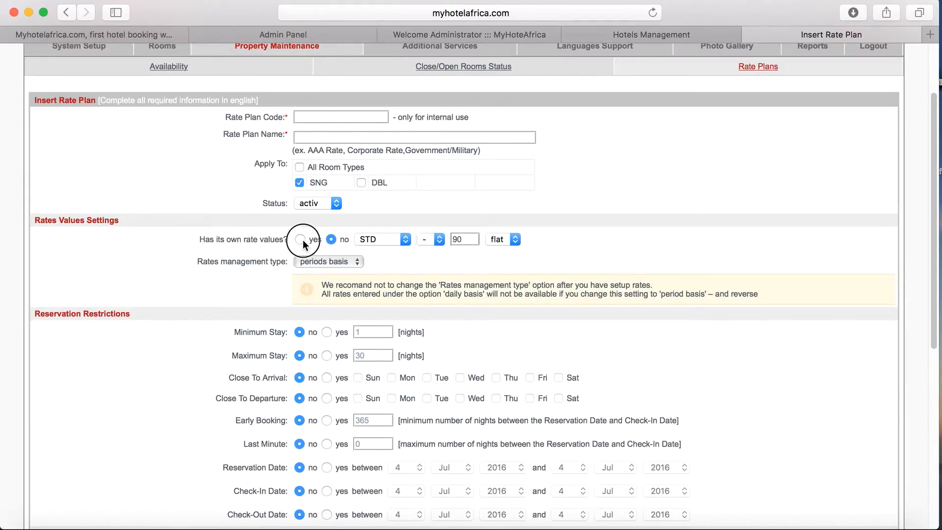
{"action": "scroll", "coordinate": [359, 253], "scroll_direction": "down", "scroll_amount": 1}
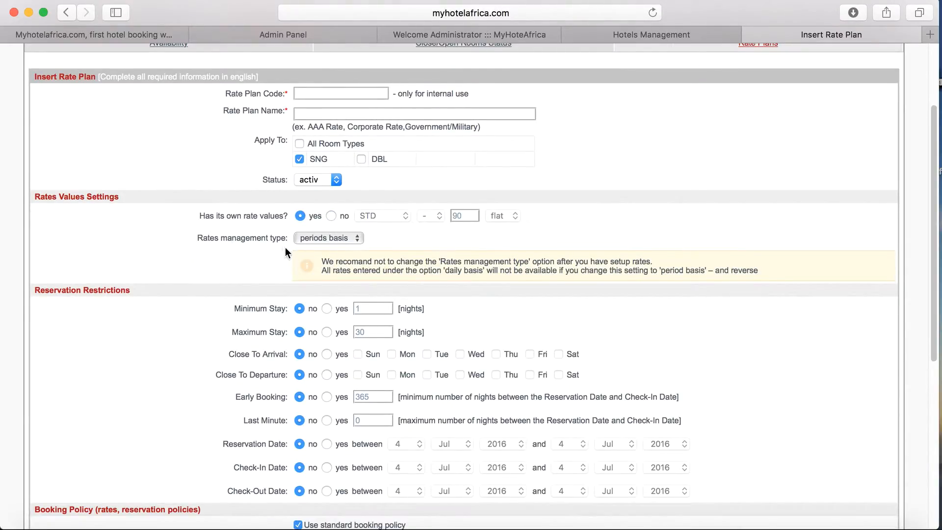
{"action": "left_click", "coordinate": [336, 238]}
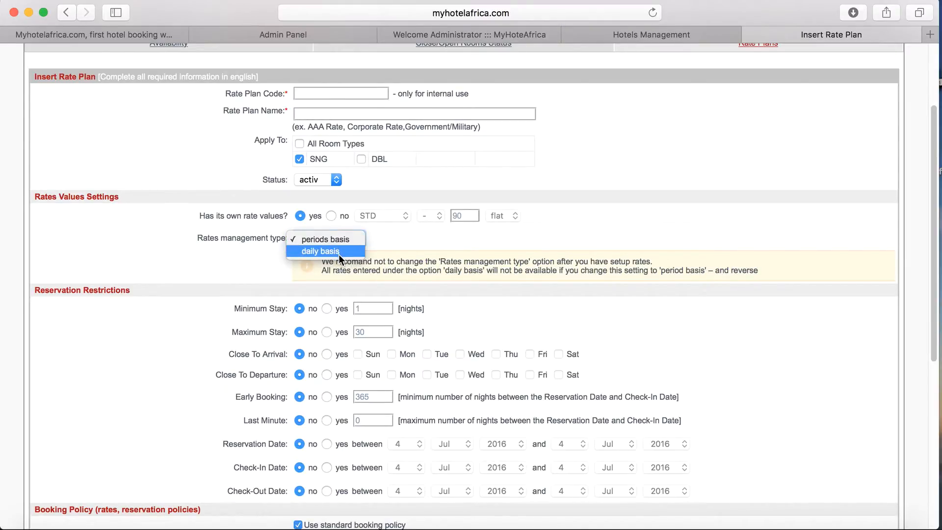
{"action": "left_click", "coordinate": [340, 240]}
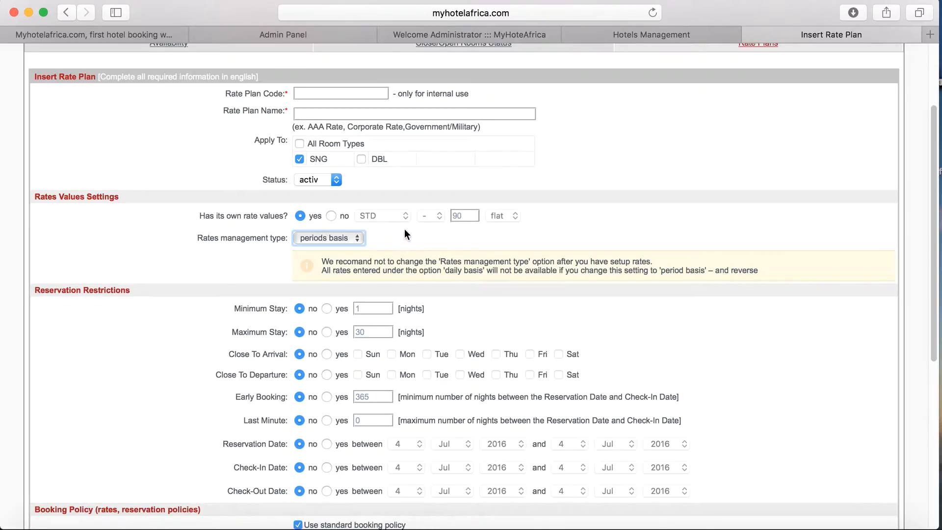
Step: Try a minimum stay restriction of 2 nights on the new rate plan and disable it again
{"action": "scroll", "coordinate": [404, 229], "scroll_direction": "down", "scroll_amount": 2}
{"action": "scroll", "coordinate": [396, 269], "scroll_direction": "down", "scroll_amount": 3}
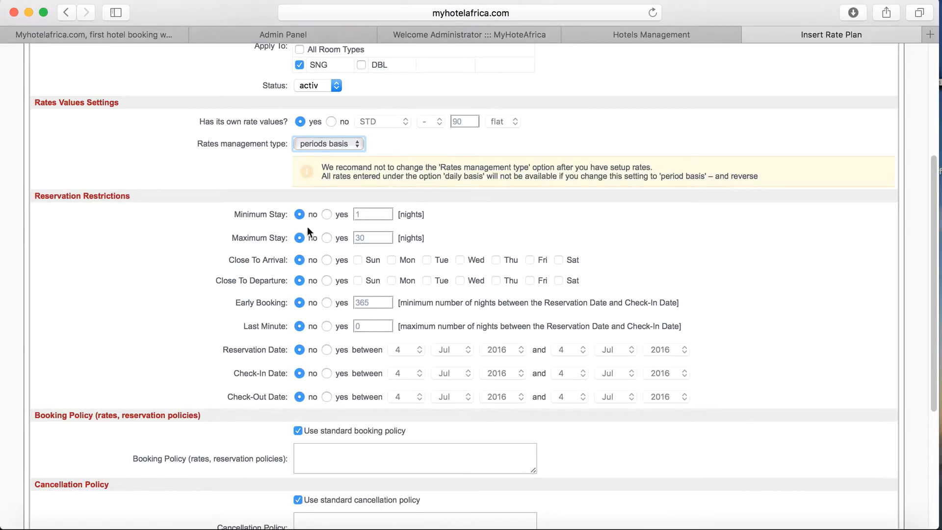
{"action": "left_click", "coordinate": [326, 214]}
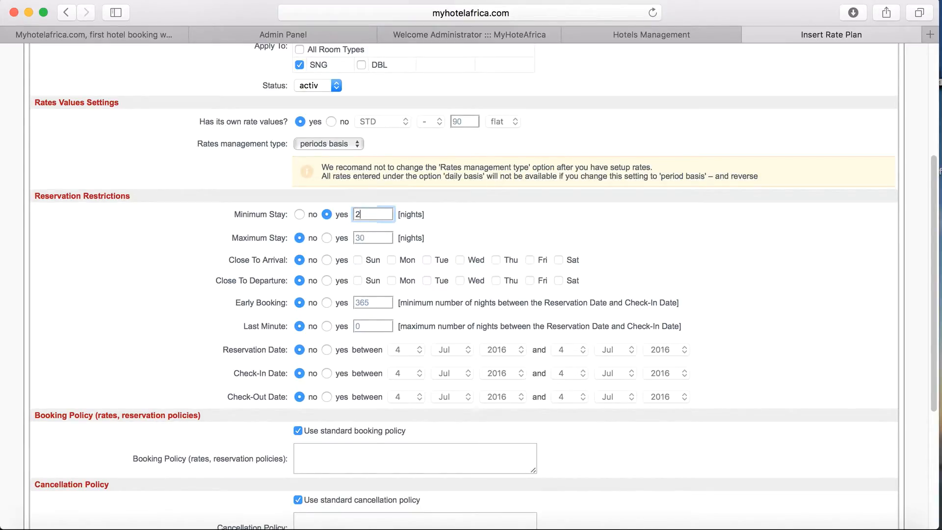
{"action": "left_click", "coordinate": [299, 214]}
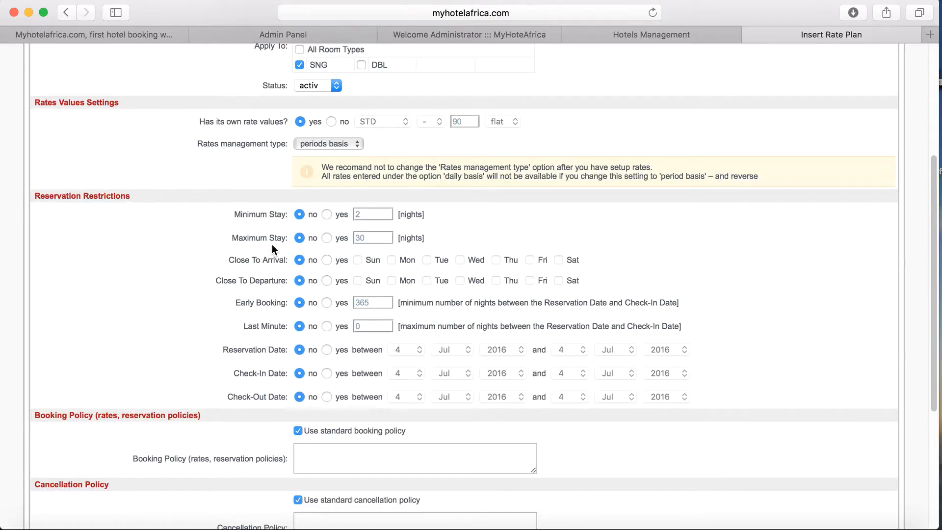
Step: Restrict the new rate plan to a maximum stay of 30 nights and close arrival on Sun and Mon
{"action": "left_click", "coordinate": [327, 238]}
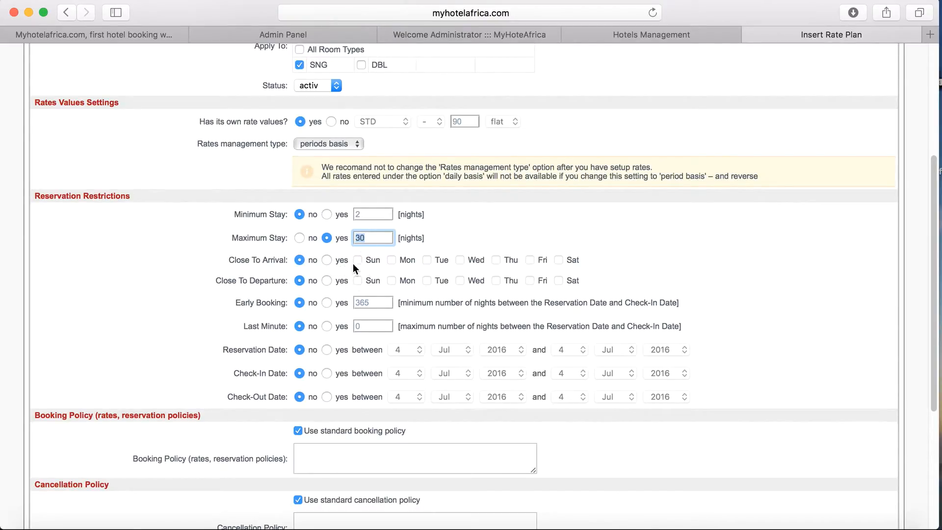
{"action": "left_click", "coordinate": [326, 260]}
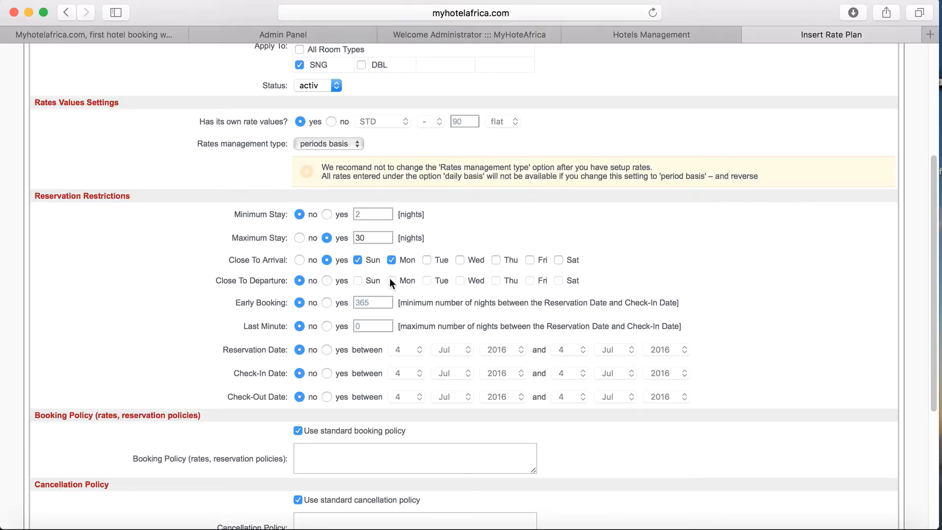
Step: Try a last minute restriction with the value 1 on the new rate plan and disable it again
{"action": "scroll", "coordinate": [389, 279], "scroll_direction": "down", "scroll_amount": 3}
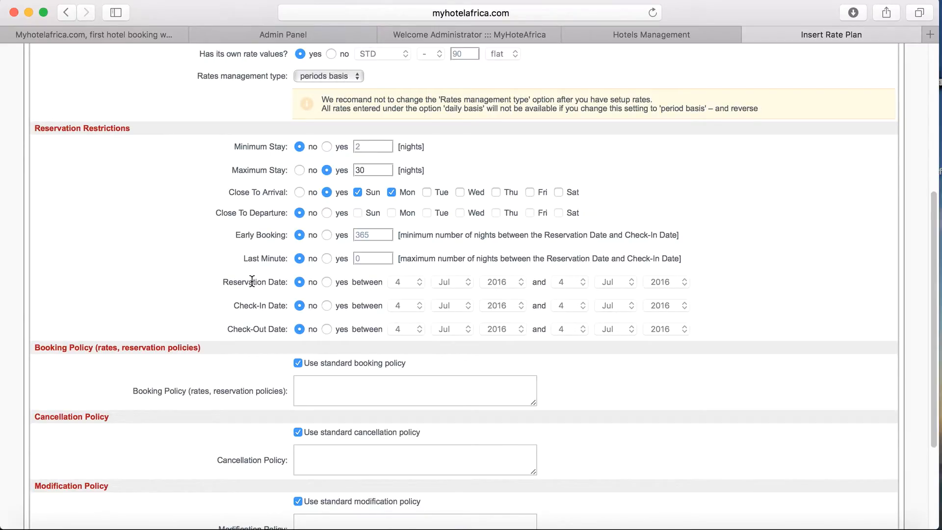
{"action": "left_click", "coordinate": [325, 258]}
{"action": "type", "text": "1"}
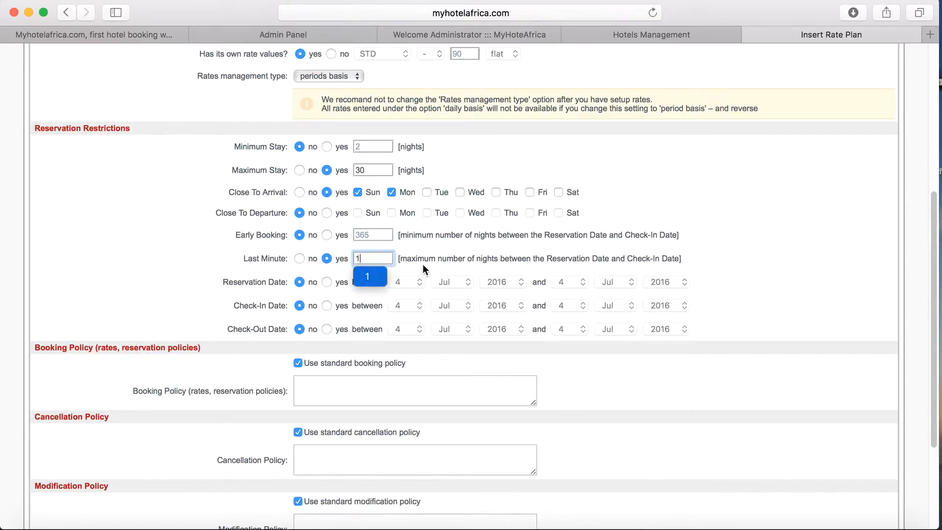
{"action": "left_click", "coordinate": [299, 259]}
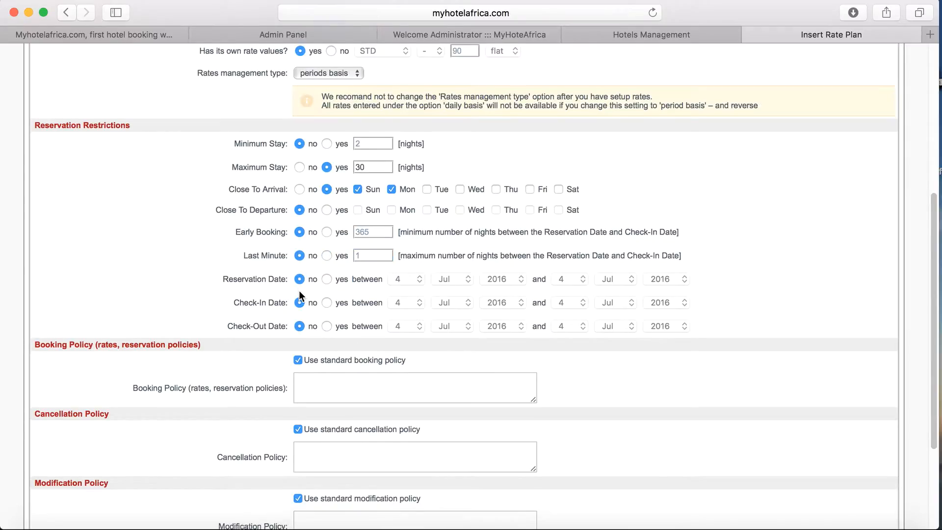
Step: Enable the reservation, check-in and check-out date restrictions, each from 4 Jul 2016 to 4 Jul 2016
{"action": "scroll", "coordinate": [309, 275], "scroll_direction": "down", "scroll_amount": 1}
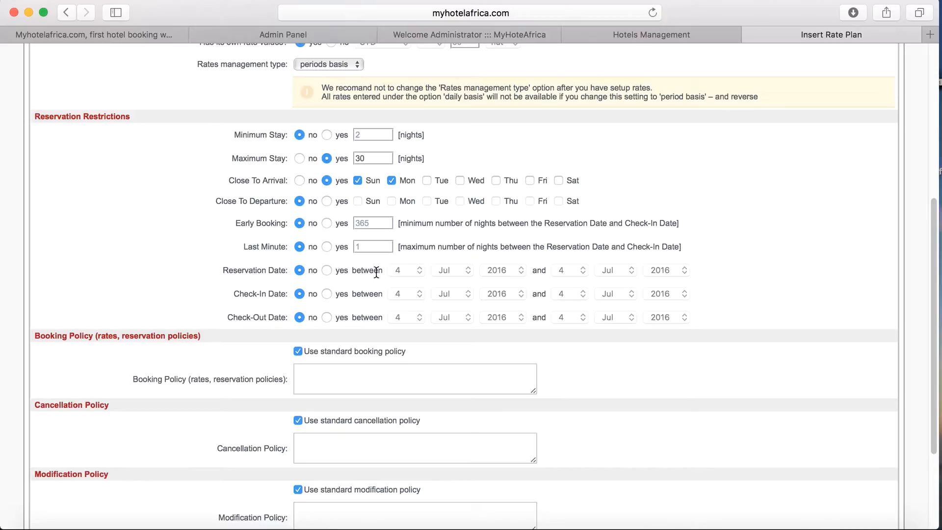
{"action": "left_click", "coordinate": [327, 270]}
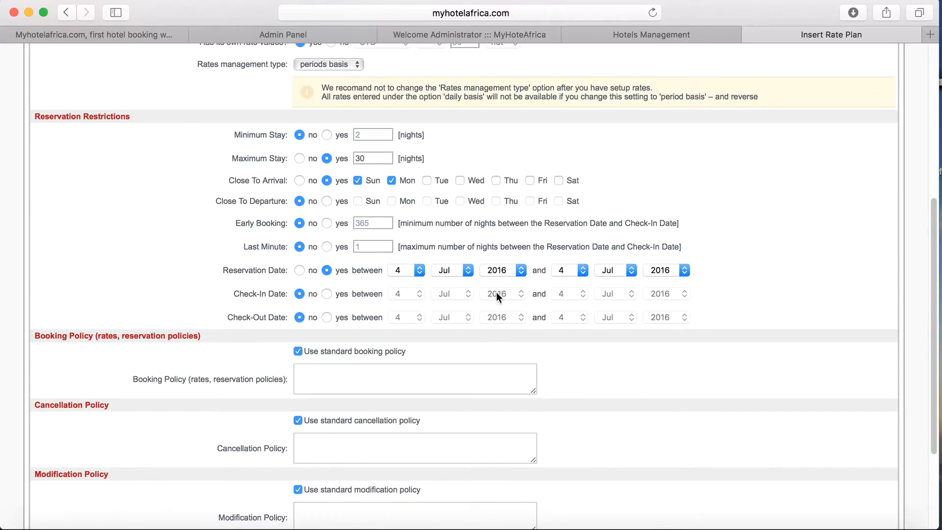
{"action": "left_click", "coordinate": [326, 293]}
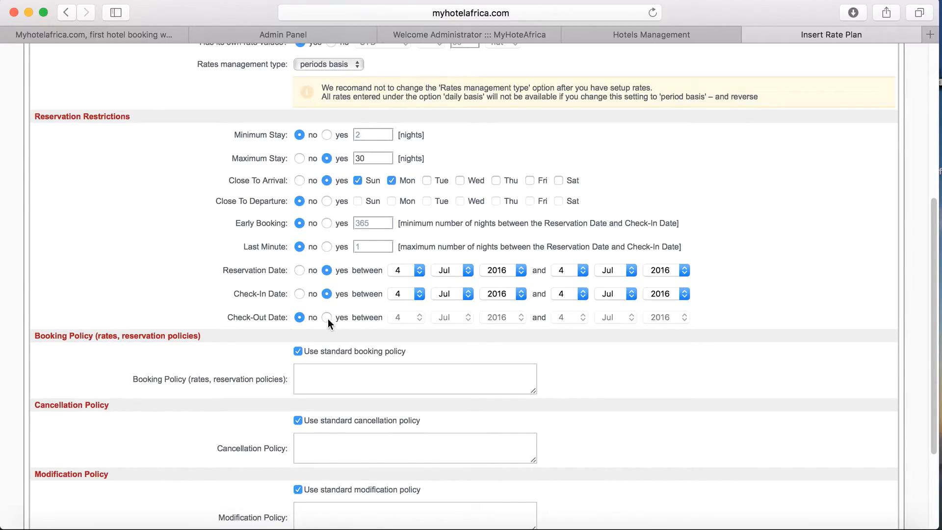
{"action": "left_click", "coordinate": [327, 318]}
Step: Disable the standard booking, cancellation and modification policies, and return to the rate plans list without inserting the new plan
{"action": "scroll", "coordinate": [784, 282], "scroll_direction": "down", "scroll_amount": 5}
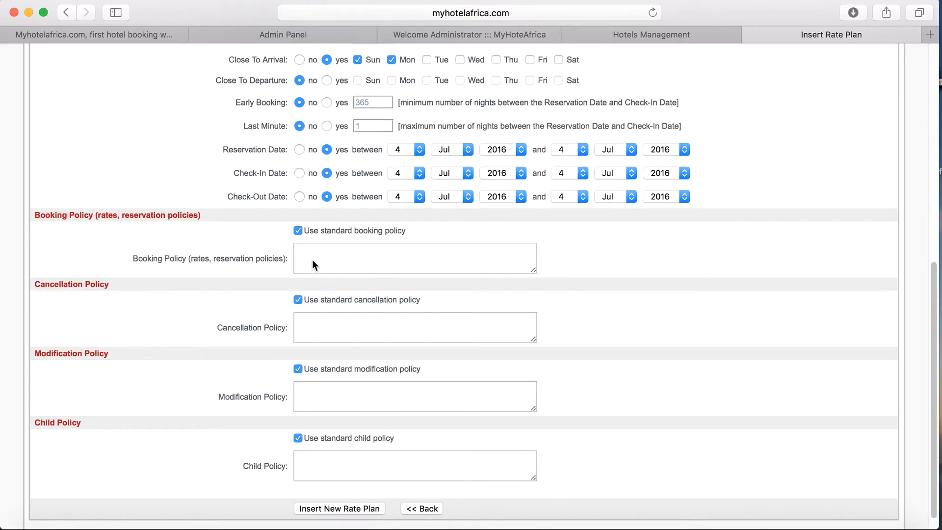
{"action": "left_click", "coordinate": [298, 230]}
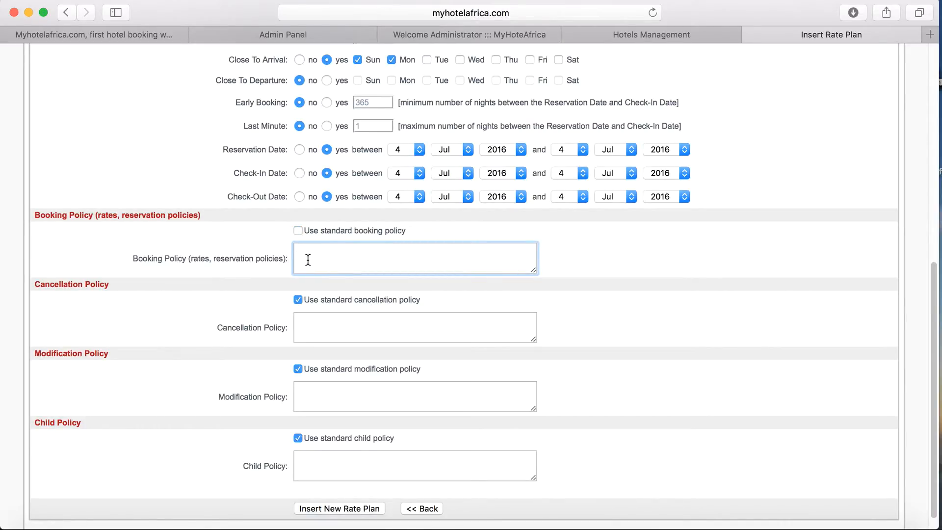
{"action": "scroll", "coordinate": [314, 265], "scroll_direction": "down", "scroll_amount": 1}
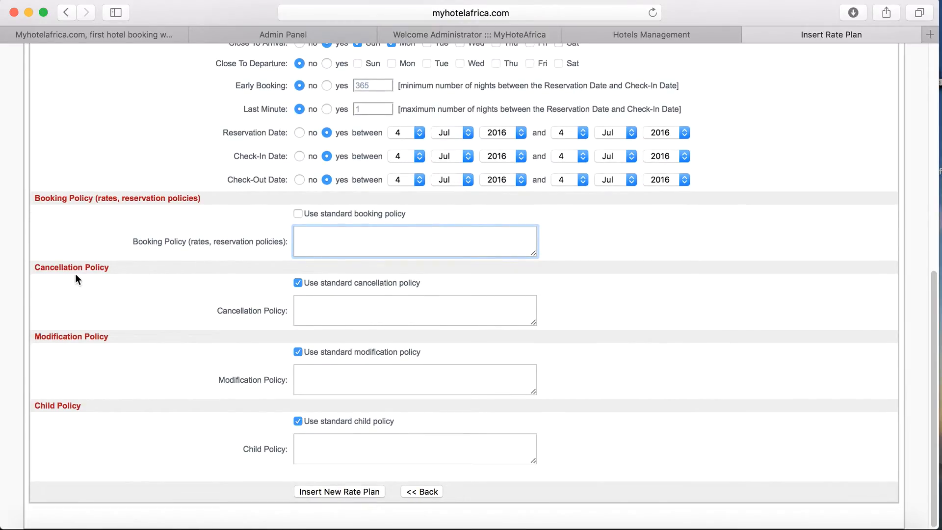
{"action": "left_click", "coordinate": [311, 307]}
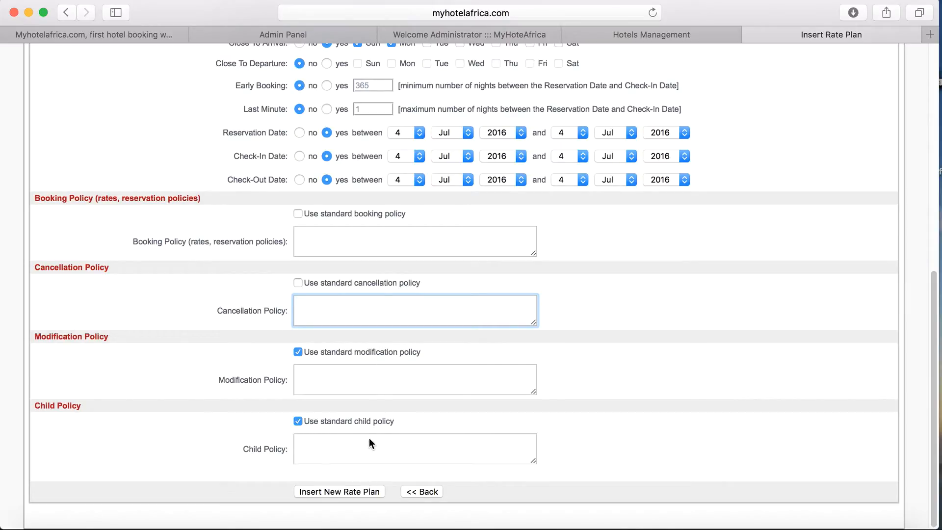
{"action": "left_click", "coordinate": [314, 384]}
{"action": "left_click", "coordinate": [306, 442]}
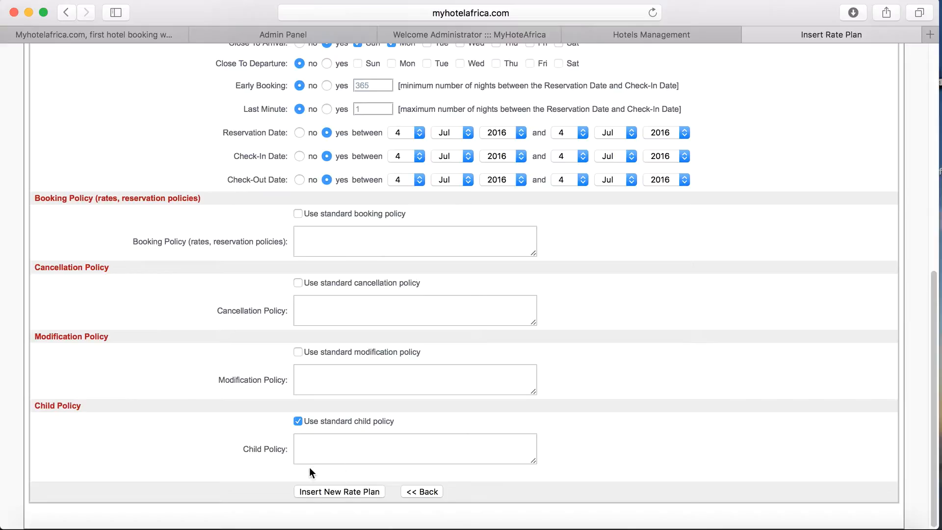
{"action": "left_click", "coordinate": [423, 491]}
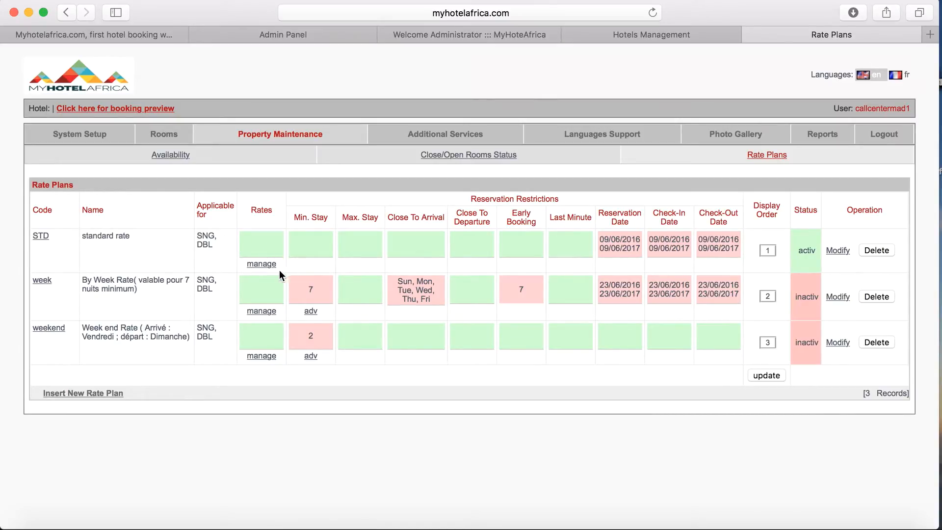
Step: In a new rates period for the STD plan, price SNG for one adult at 30 every weekday and children [0-5] at 20
{"action": "left_click", "coordinate": [265, 263]}
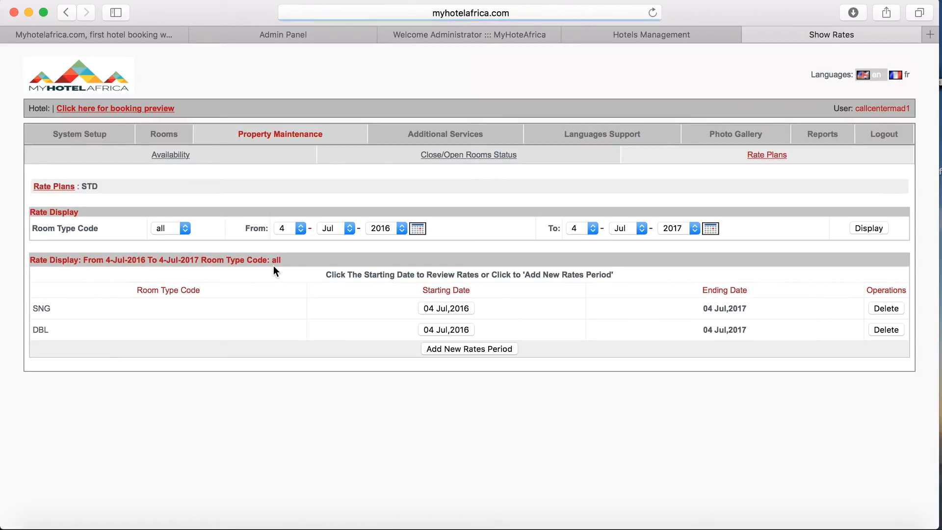
{"action": "left_click", "coordinate": [479, 349]}
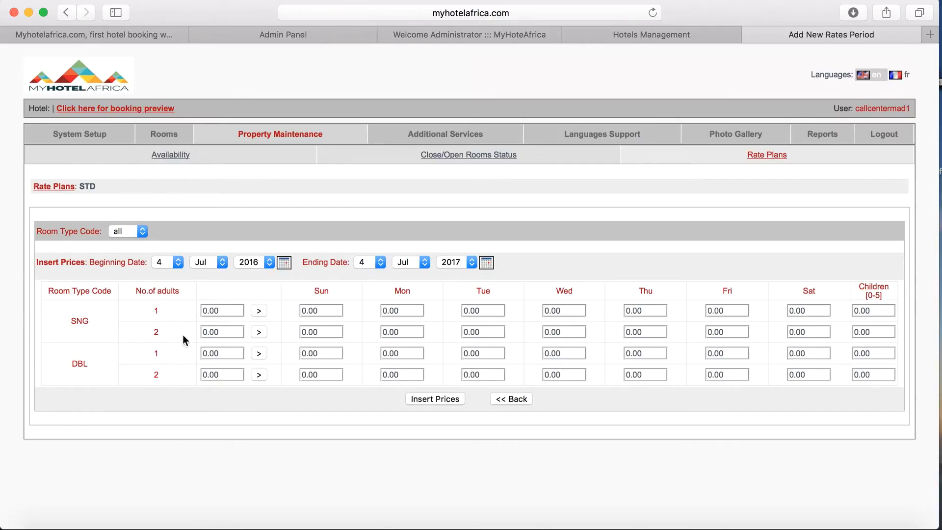
{"action": "left_click", "coordinate": [221, 310]}
{"action": "type", "text": "30"}
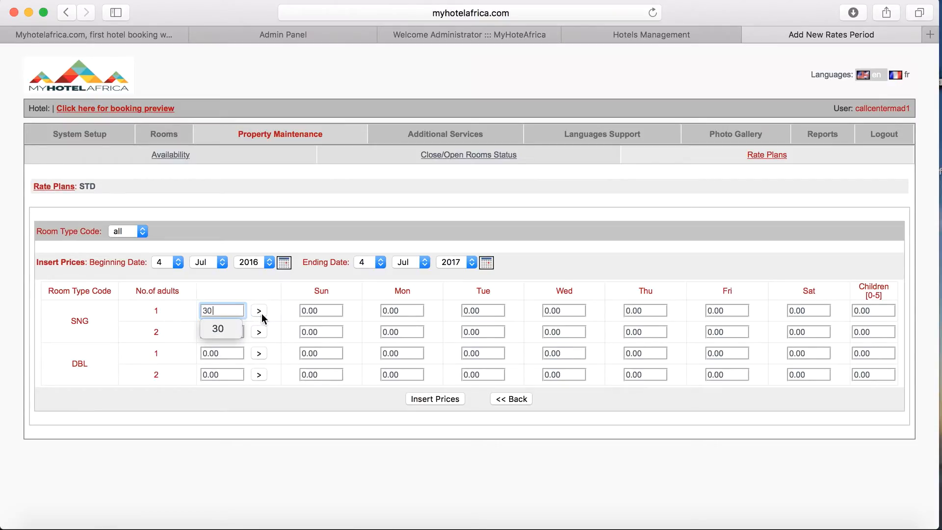
{"action": "left_click", "coordinate": [260, 312]}
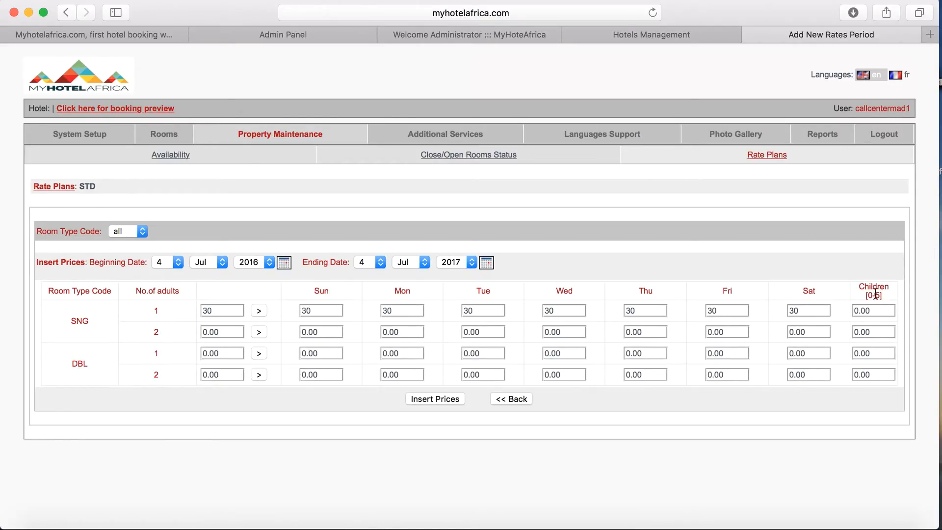
{"action": "double_click", "coordinate": [876, 310]}
{"action": "type", "text": "20"}
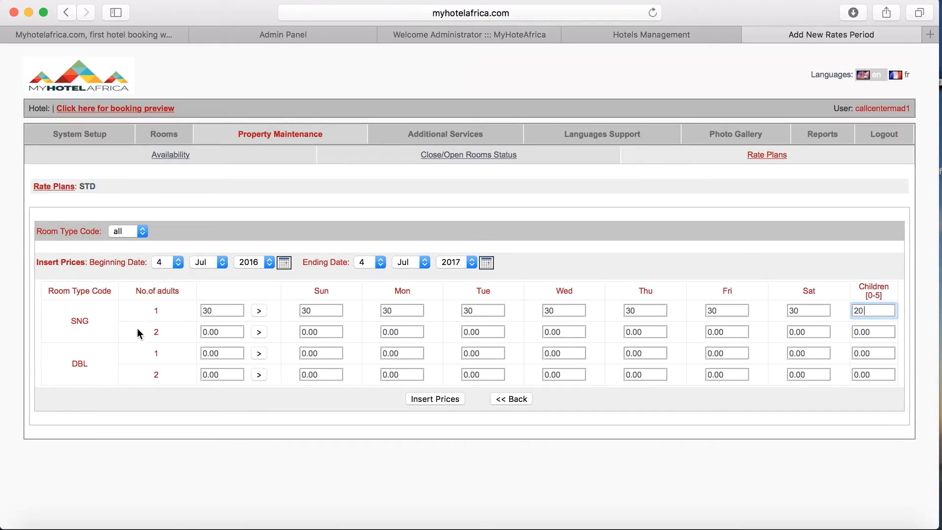
Step: Set the SNG price for two adults to 50 for every day of the week
{"action": "key", "text": "Tab"}
{"action": "type", "text": "50"}
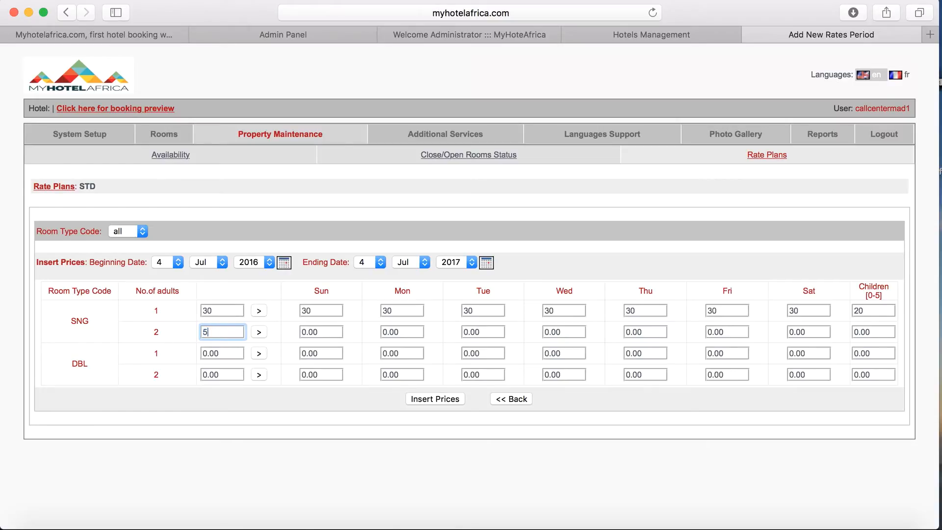
{"action": "left_click", "coordinate": [262, 336]}
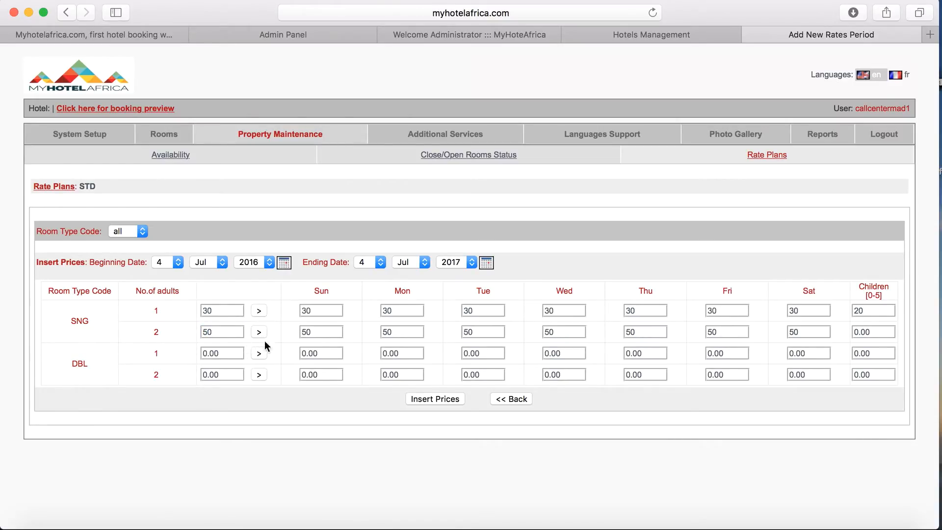
Step: Set the children [0-5] price for SNG with two adults to 20, and price DBL for one adult at 50 every weekday
{"action": "left_click", "coordinate": [873, 329]}
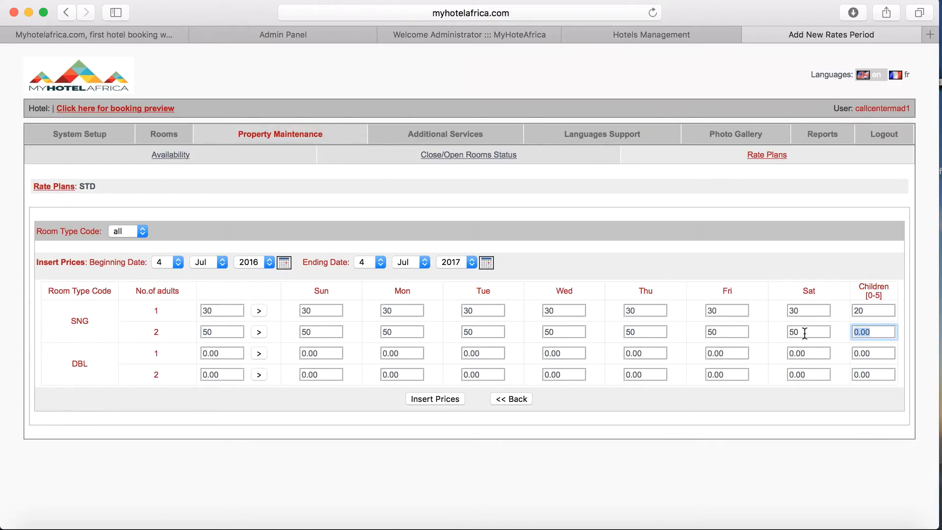
{"action": "type", "text": "20"}
{"action": "left_click", "coordinate": [211, 354]}
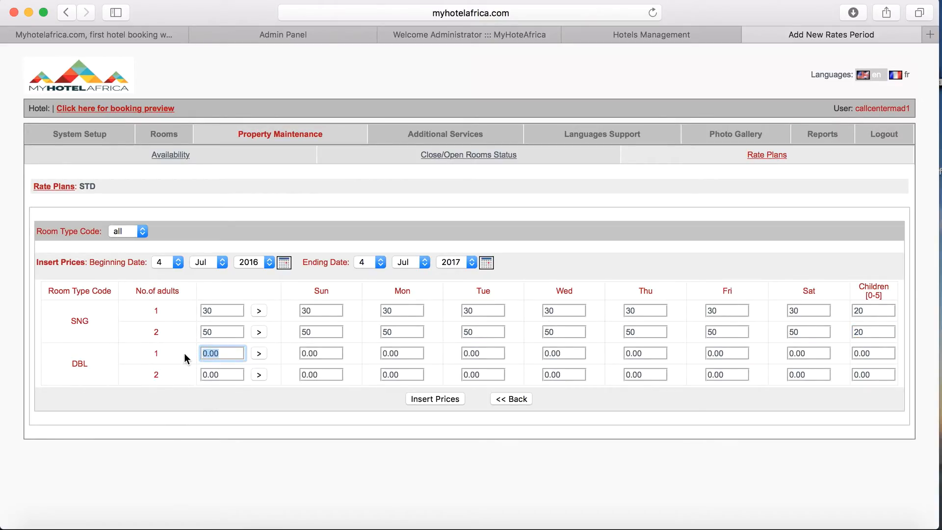
{"action": "type", "text": "50"}
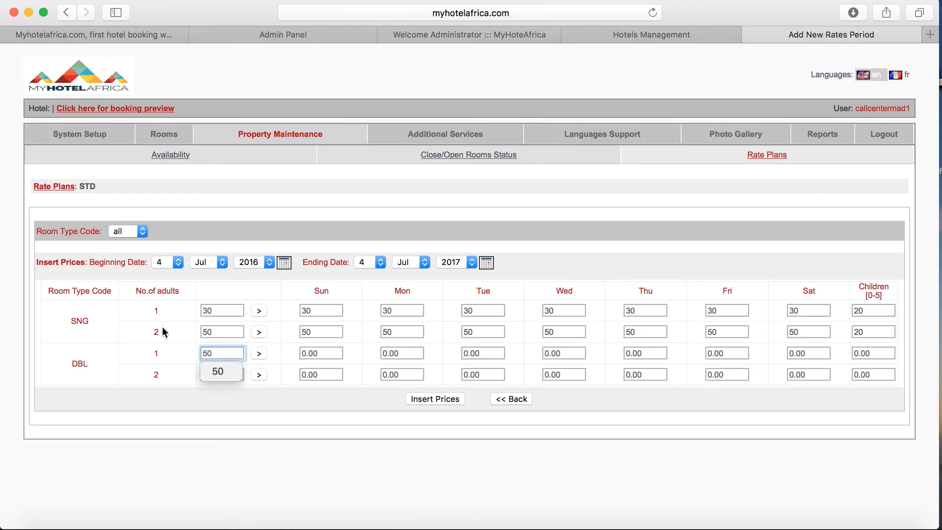
{"action": "left_click", "coordinate": [259, 353]}
Step: Price DBL for two adults at 80 every day of the week and insert the prices for the new rates period
{"action": "left_click", "coordinate": [223, 375]}
{"action": "type", "text": "80"}
{"action": "left_click", "coordinate": [259, 374]}
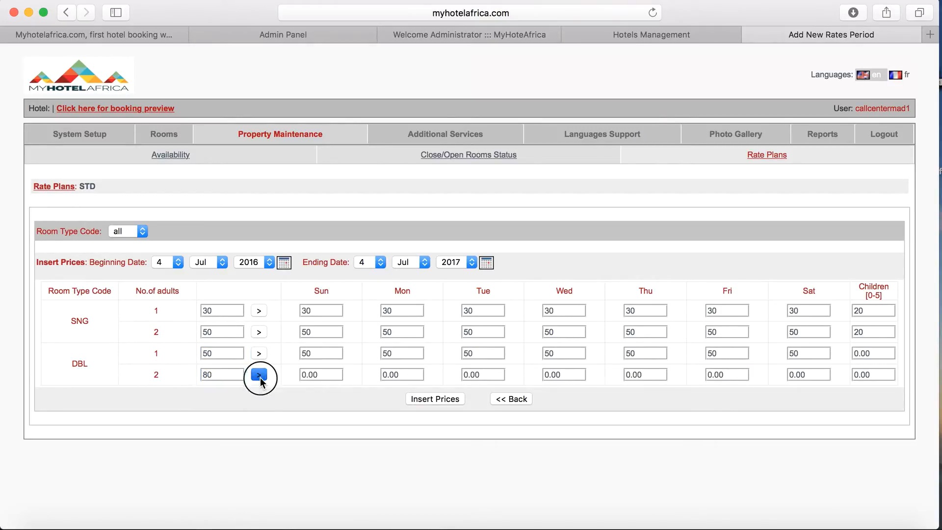
{"action": "left_click", "coordinate": [453, 399]}
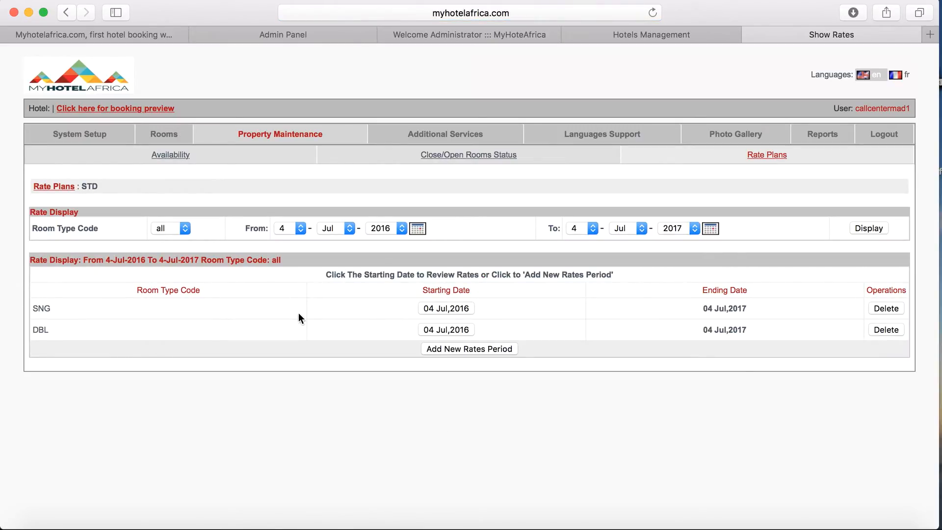
Step: Review the saved SNG rates period of the STD plan and the week plan's advanced minimum stay settings, and return to the rate plans list
{"action": "left_click", "coordinate": [447, 309]}
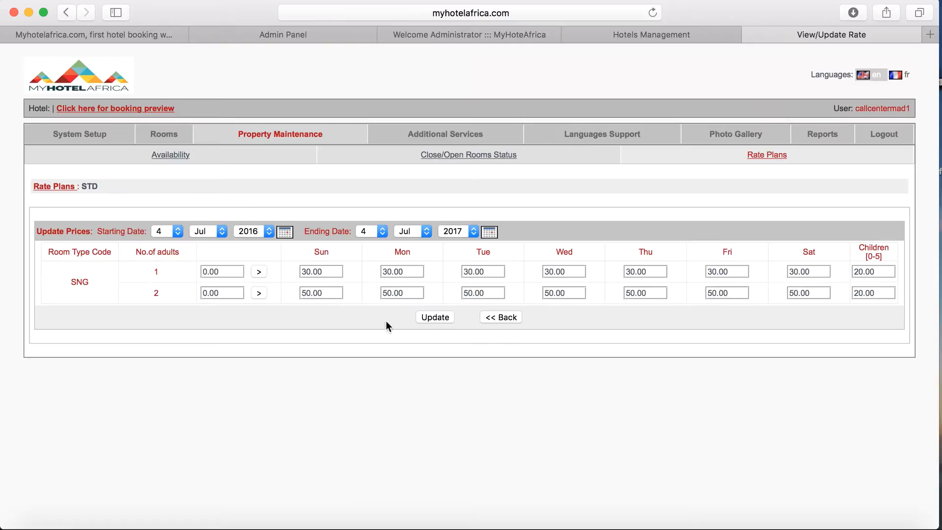
{"action": "left_click", "coordinate": [766, 156]}
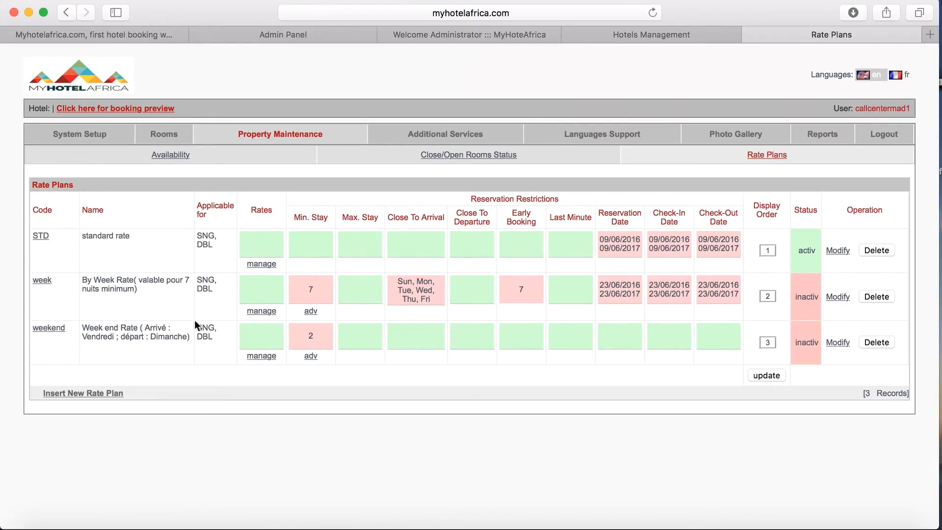
{"action": "left_click", "coordinate": [311, 311]}
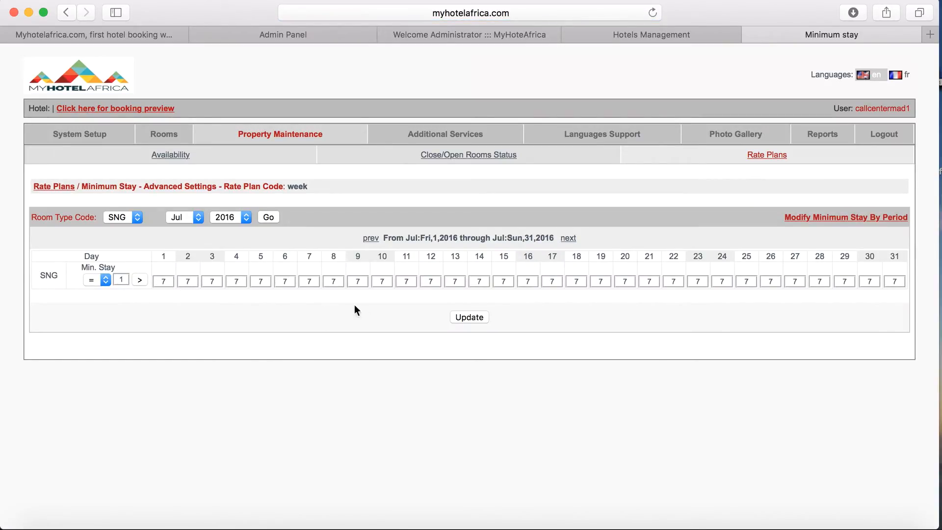
{"action": "left_click", "coordinate": [753, 156]}
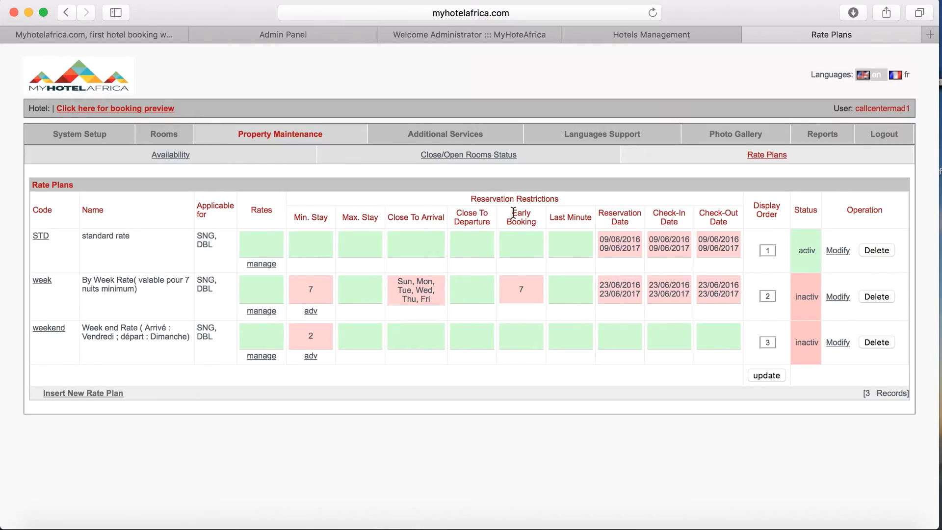
Step: Start a new additional service with the drop-down quantity style and a check-in restriction between 4 Jul 2016 and 4 Jul 2016
{"action": "left_click", "coordinate": [443, 133]}
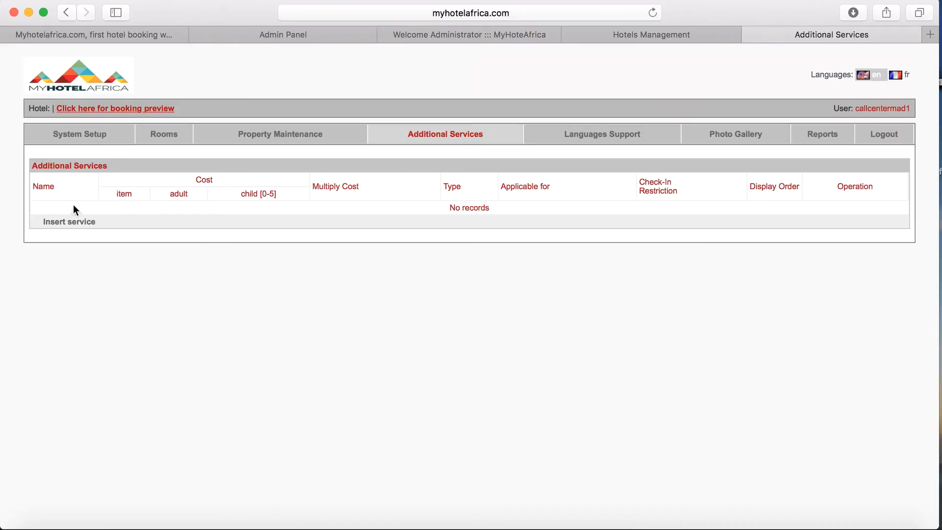
{"action": "left_click", "coordinate": [92, 224]}
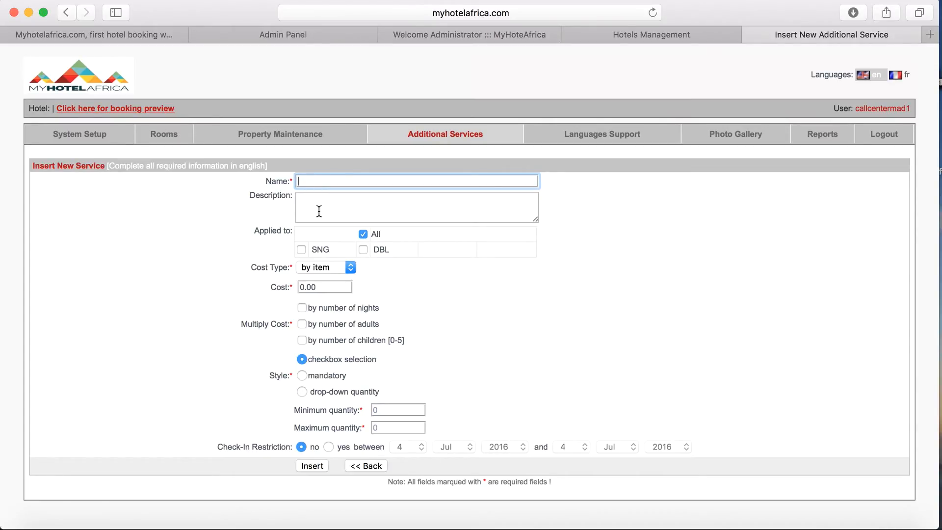
{"action": "left_click", "coordinate": [310, 205]}
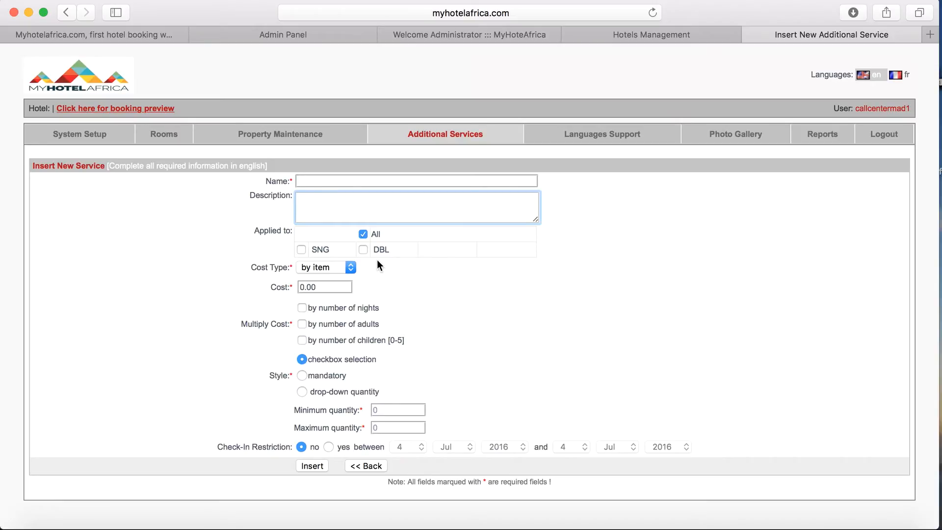
{"action": "left_click", "coordinate": [319, 268]}
{"action": "left_click", "coordinate": [399, 290]}
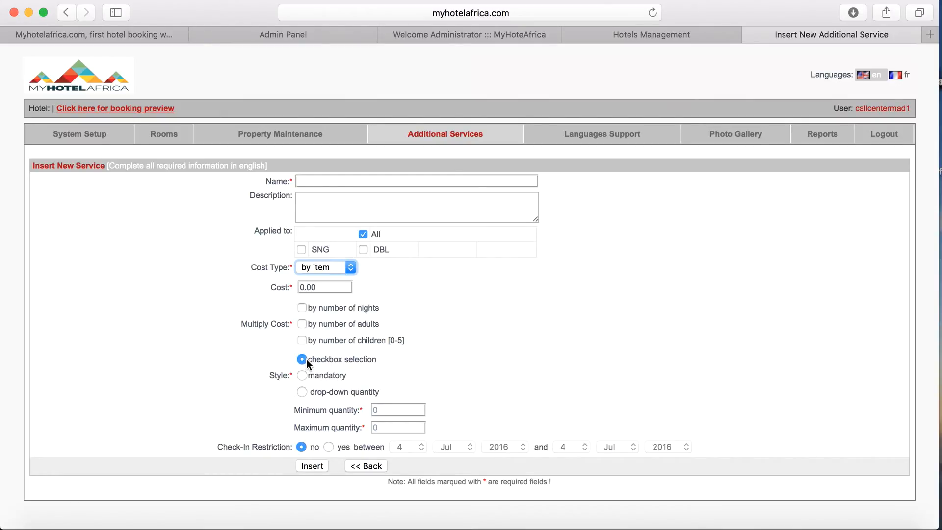
{"action": "left_click", "coordinate": [302, 392]}
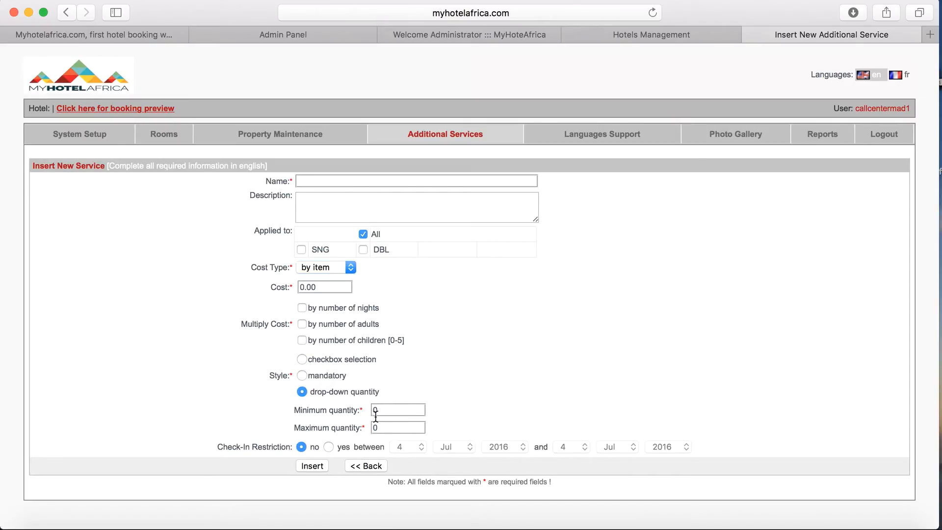
{"action": "left_click", "coordinate": [356, 410]}
{"action": "left_click", "coordinate": [329, 447]}
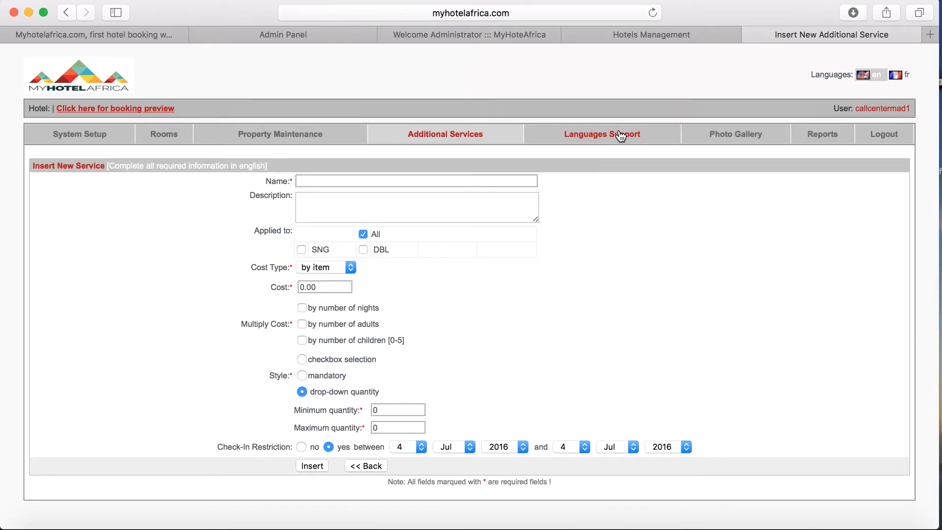
Step: Open the Français translation of the General Setup texts and examine the translated hotel description
{"action": "left_click", "coordinate": [604, 137]}
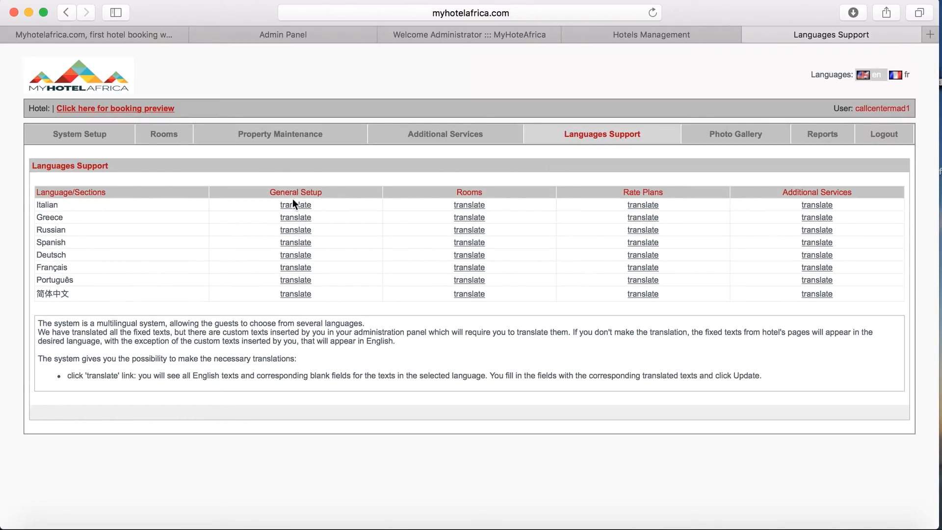
{"action": "left_click", "coordinate": [294, 269]}
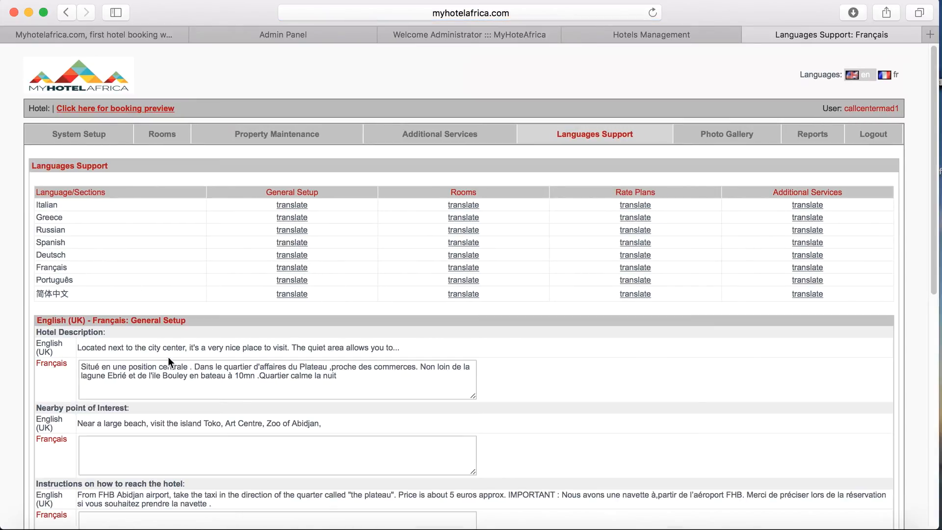
{"action": "left_click_drag", "start_coordinate": [91, 367], "coordinate": [145, 381]}
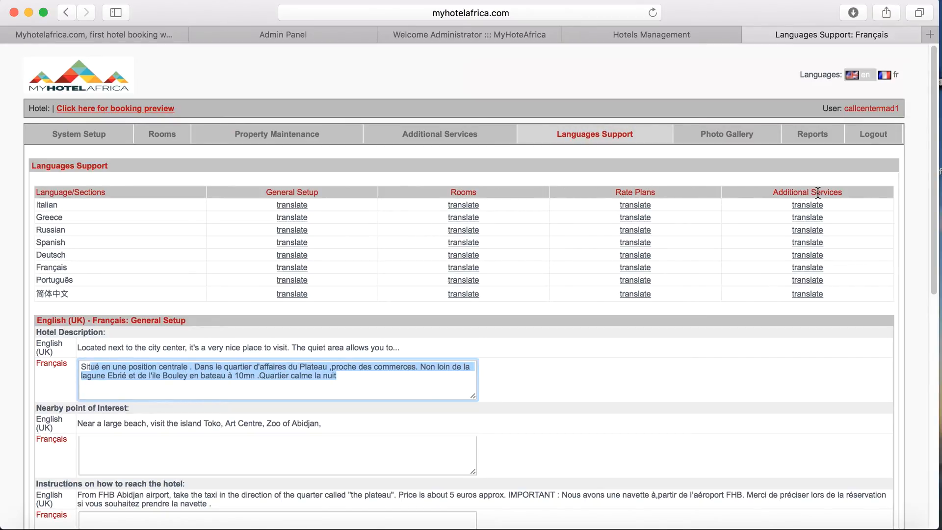
Step: Review the hotel's uploaded photos and its existing photo galleries
{"action": "left_click", "coordinate": [740, 140]}
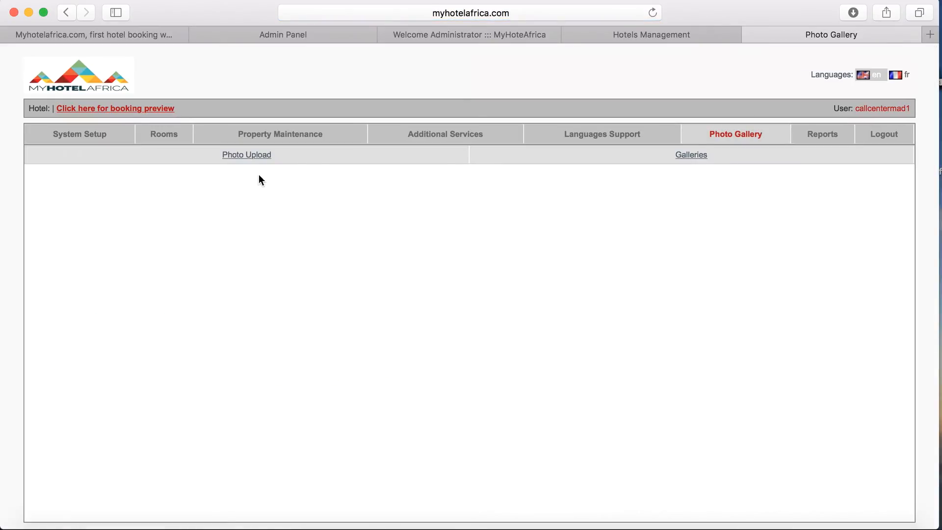
{"action": "left_click", "coordinate": [247, 155]}
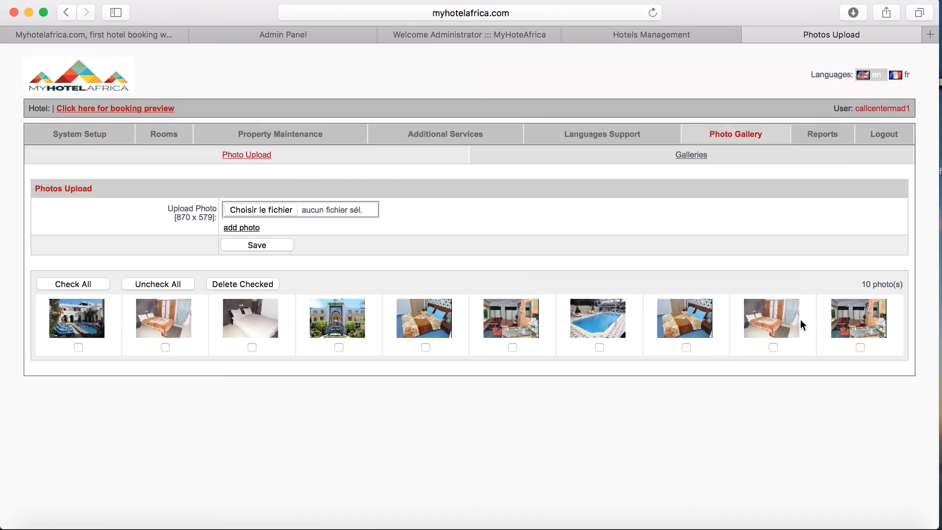
{"action": "left_click", "coordinate": [703, 156]}
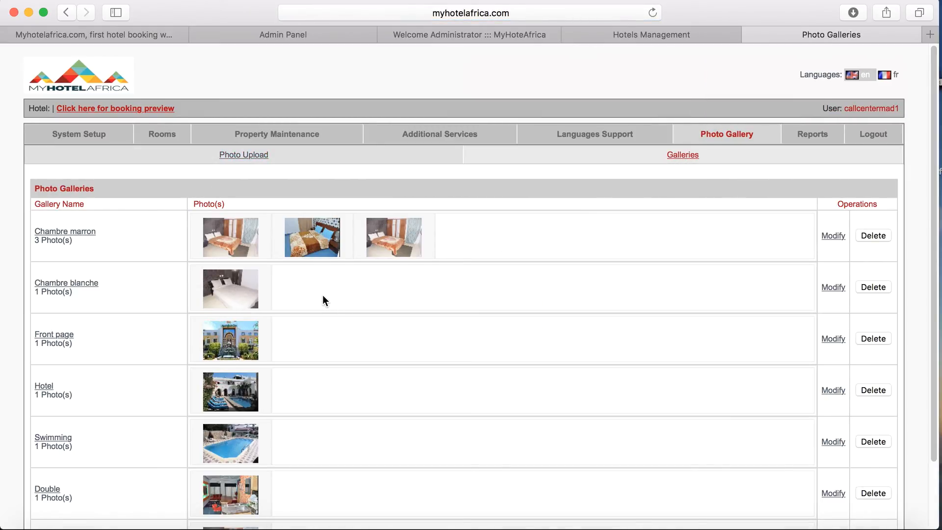
Step: Create and save a photo gallery named "Black room" containing the first uploaded photo
{"action": "scroll", "coordinate": [322, 295], "scroll_direction": "down", "scroll_amount": 3}
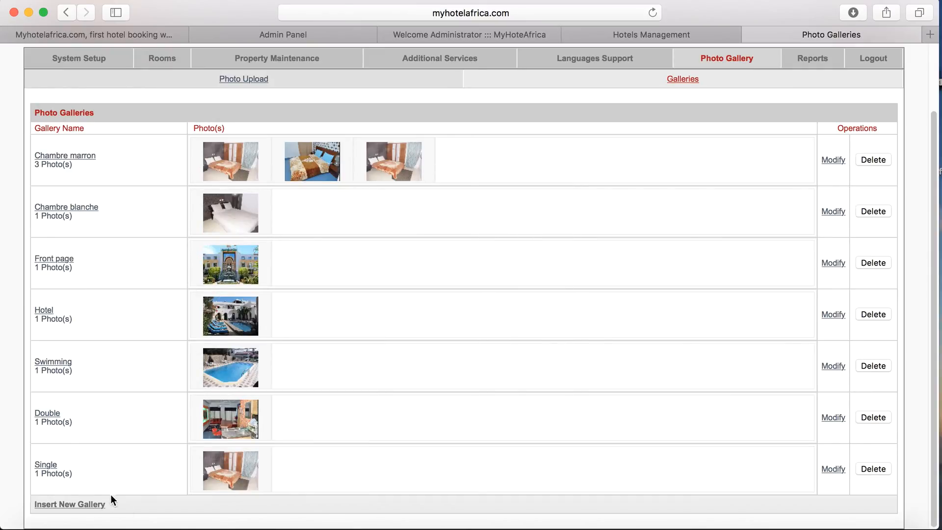
{"action": "left_click", "coordinate": [73, 506]}
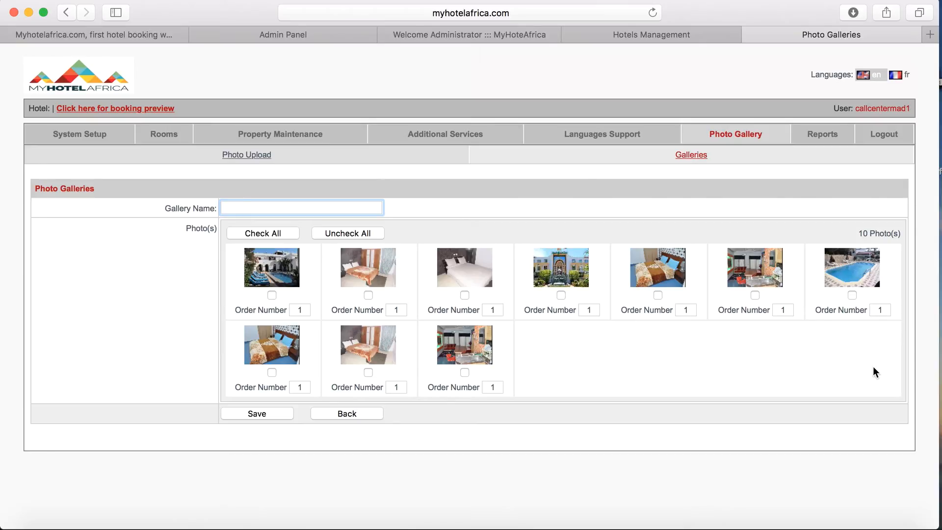
{"action": "type", "text": "Black room"}
{"action": "left_click", "coordinate": [272, 295]}
{"action": "left_click", "coordinate": [257, 413]}
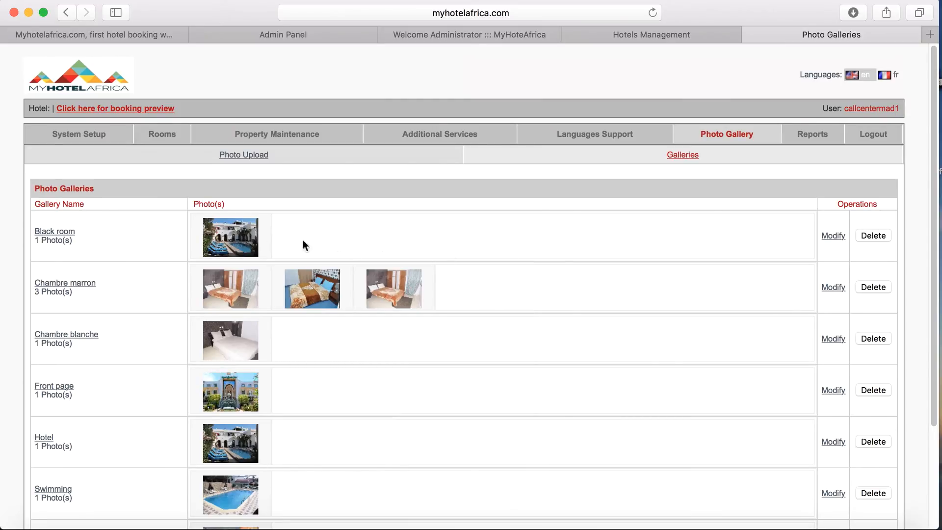
Step: Choose Black room as the hotel's photo gallery in the general setup
{"action": "left_click", "coordinate": [84, 134]}
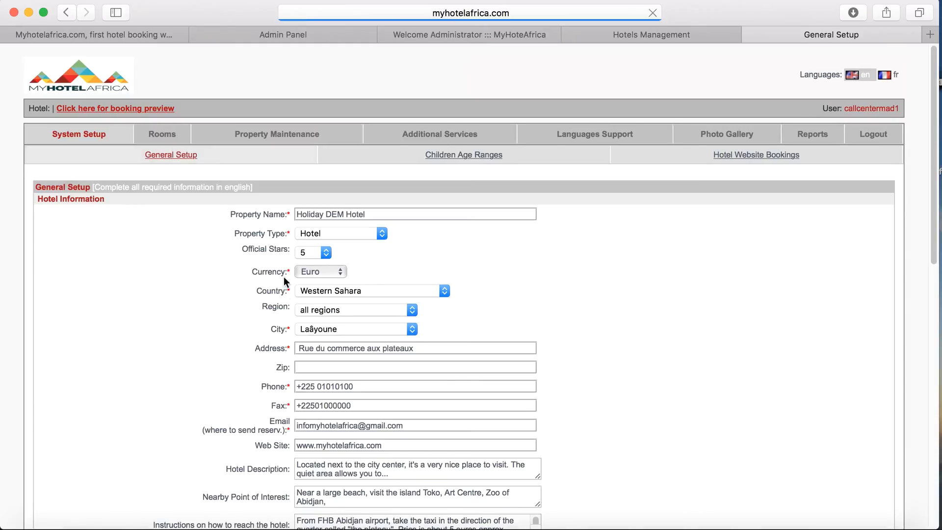
{"action": "scroll", "coordinate": [295, 295], "scroll_direction": "down", "scroll_amount": 5}
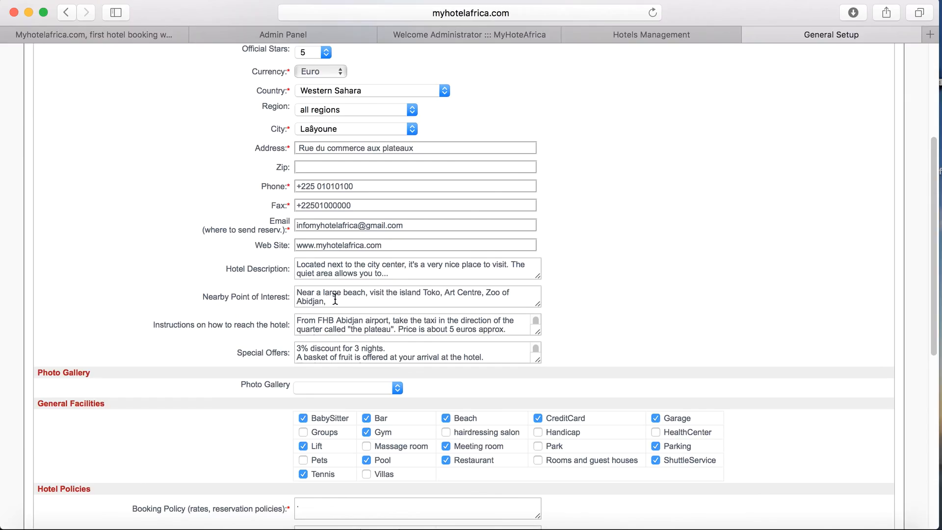
{"action": "left_click", "coordinate": [360, 391]}
{"action": "left_click", "coordinate": [334, 339]}
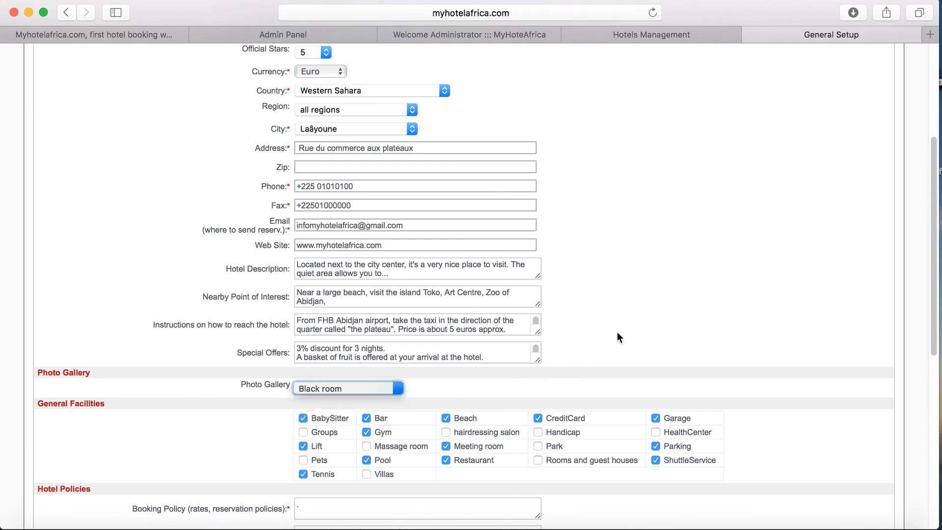
{"action": "scroll", "coordinate": [638, 314], "scroll_direction": "up", "scroll_amount": 4}
Step: Open the SNG room's information for modification and view its photo gallery options, keeping Single
{"action": "left_click", "coordinate": [163, 98]}
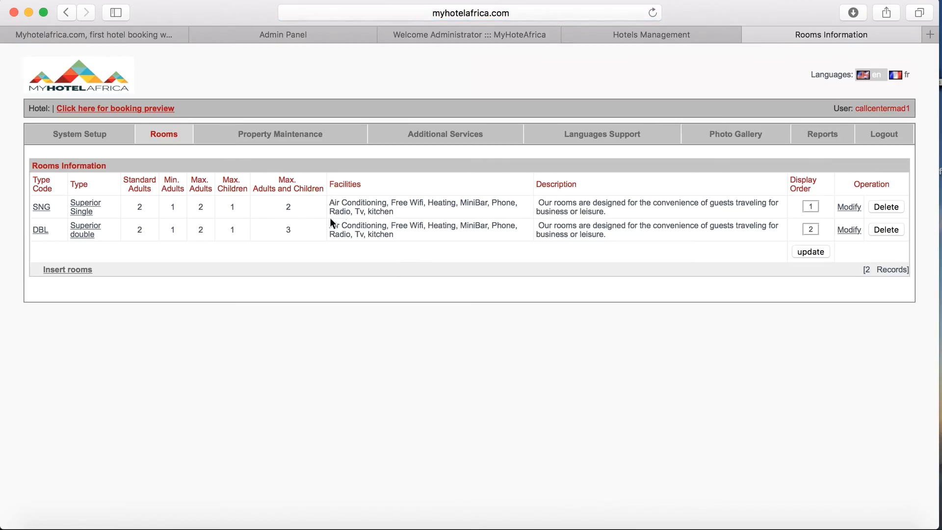
{"action": "left_click", "coordinate": [849, 206]}
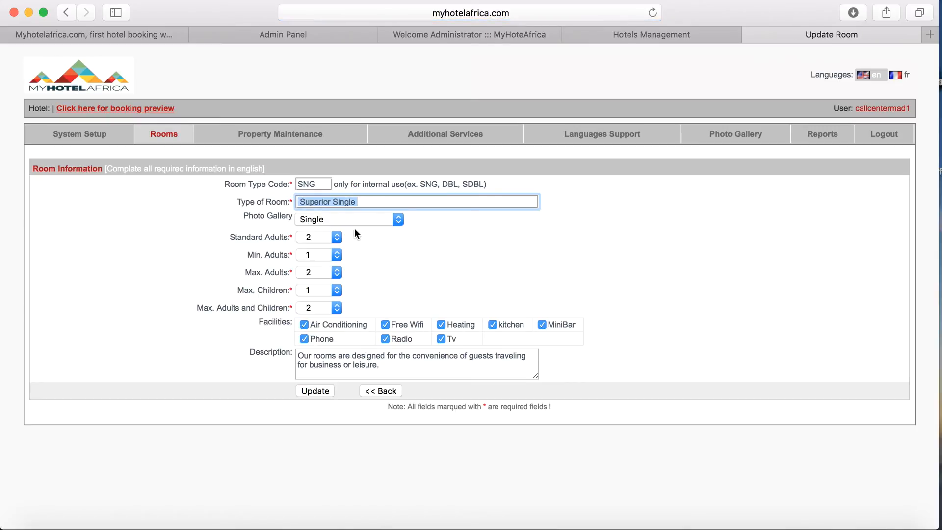
{"action": "left_click", "coordinate": [340, 222]}
{"action": "left_click", "coordinate": [450, 275]}
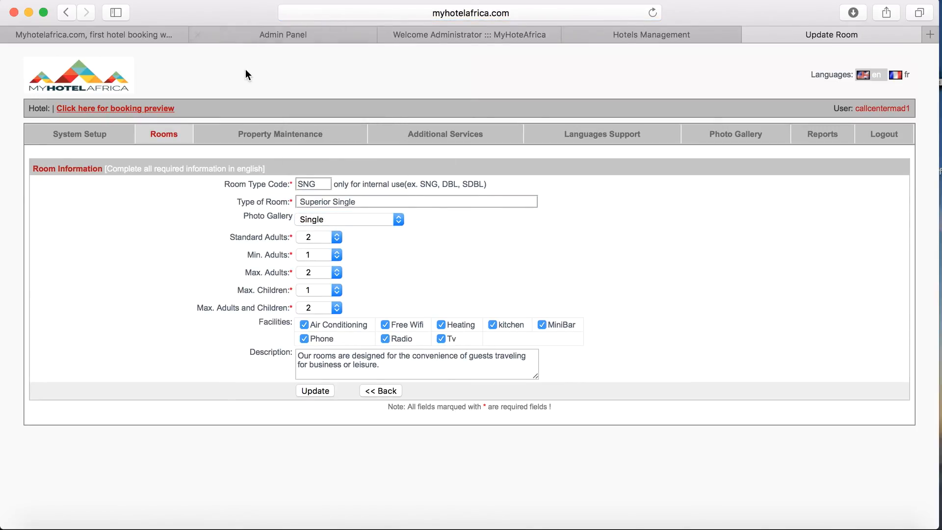
Step: Open the hotel's booking preview and examine its availability form and the listed rooms
{"action": "left_click", "coordinate": [140, 110]}
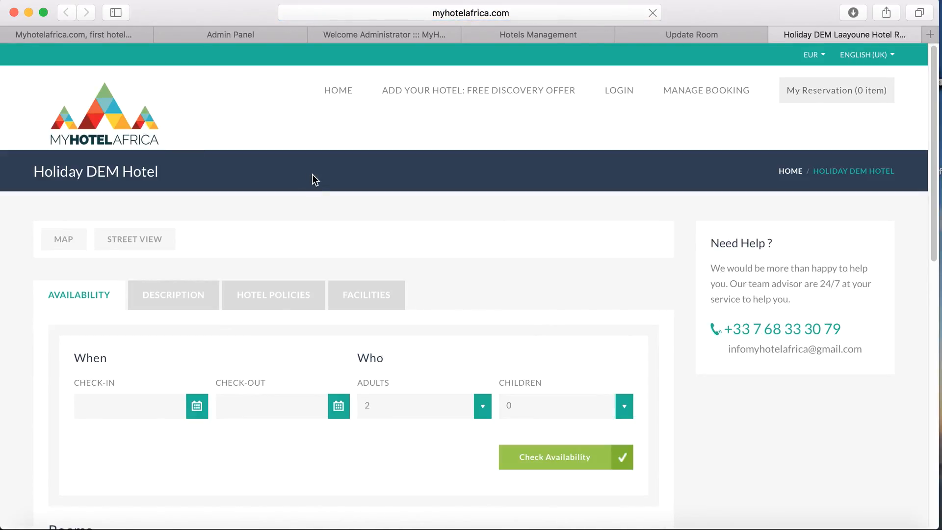
{"action": "scroll", "coordinate": [325, 184], "scroll_direction": "down", "scroll_amount": 7}
{"action": "scroll", "coordinate": [331, 190], "scroll_direction": "down", "scroll_amount": 2}
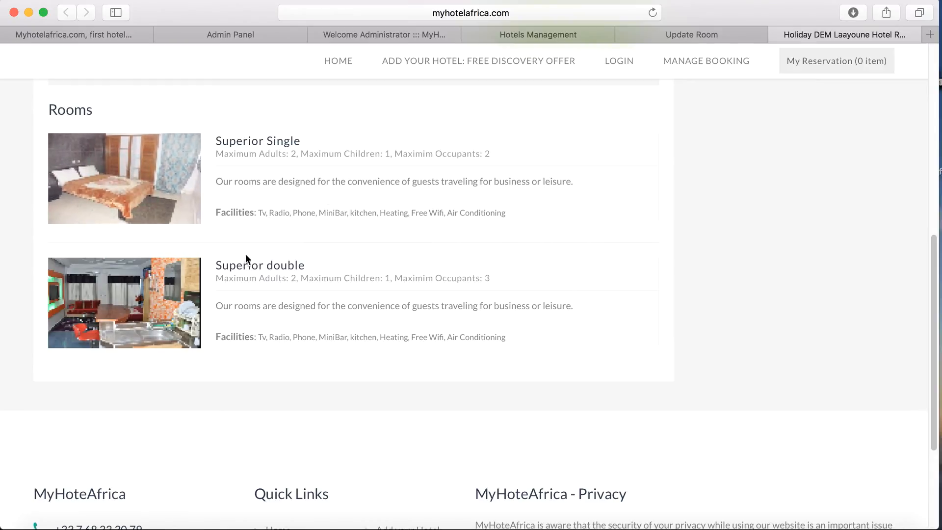
{"action": "scroll", "coordinate": [270, 254], "scroll_direction": "down", "scroll_amount": 3}
{"action": "scroll", "coordinate": [300, 252], "scroll_direction": "up", "scroll_amount": 15}
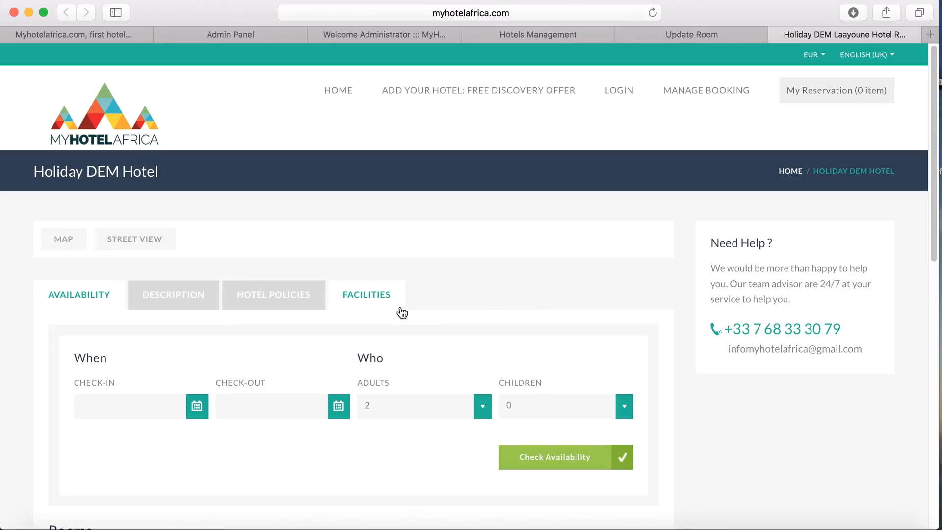
Step: Return to the admin panel and review the Reservations and Reserved Rooms reports
{"action": "left_click", "coordinate": [692, 34]}
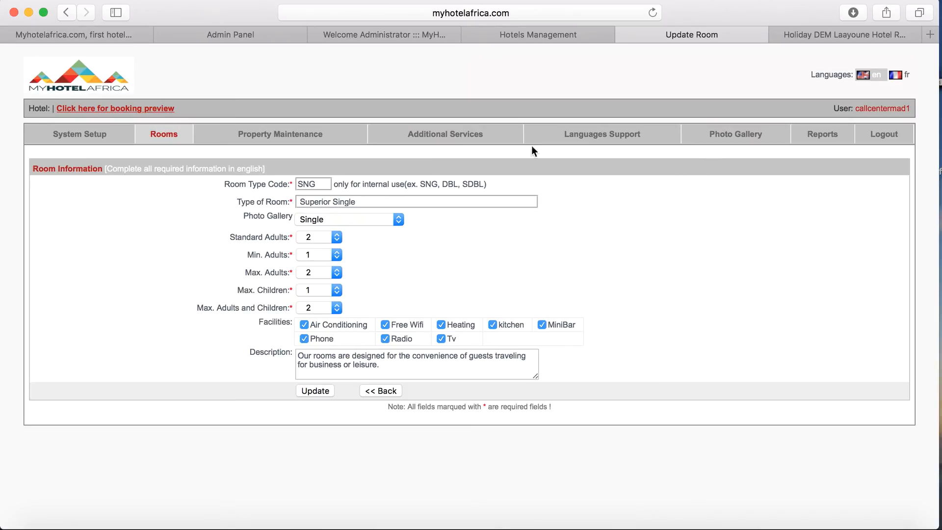
{"action": "left_click", "coordinate": [823, 137]}
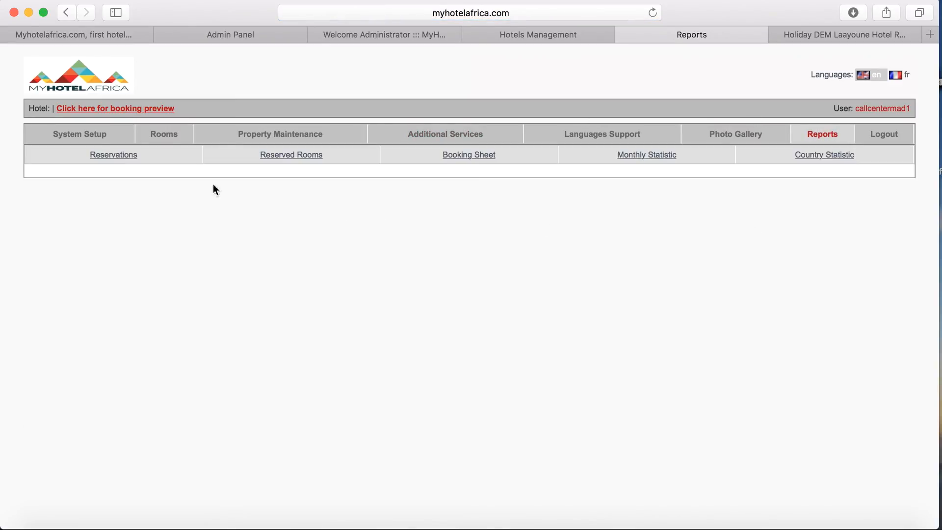
{"action": "left_click", "coordinate": [115, 156]}
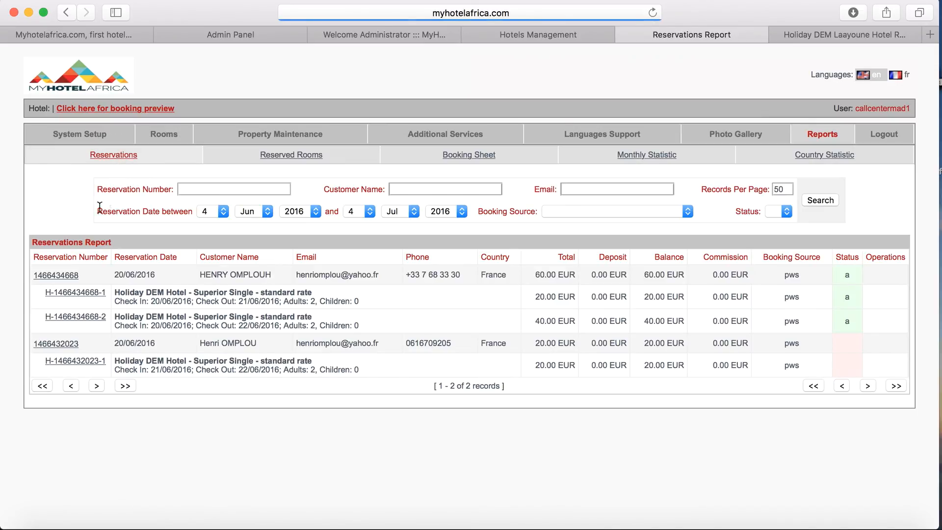
{"action": "left_click", "coordinate": [287, 156]}
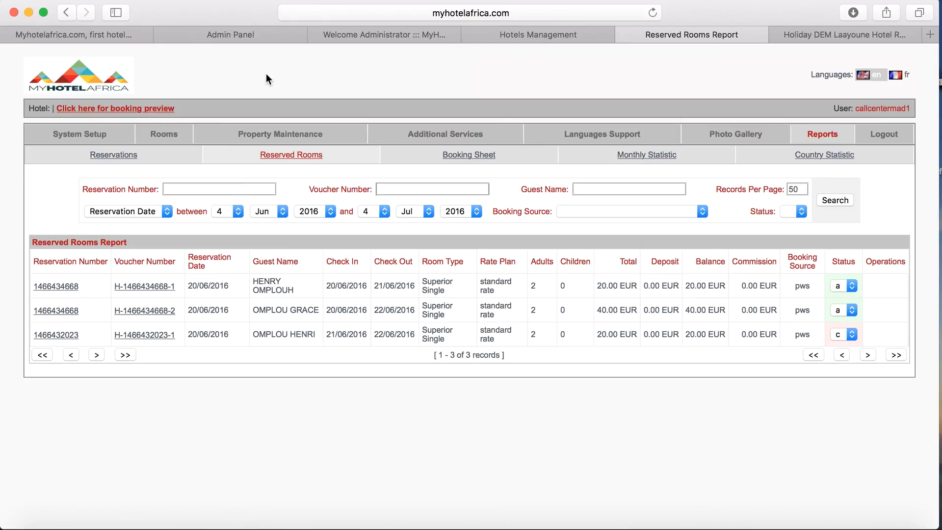
Step: Switch to the public MyHotelAfrica home page and look through it from the search form to the footer
{"action": "left_click", "coordinate": [90, 34]}
{"action": "left_click_drag", "start_coordinate": [935, 120], "coordinate": [935, 508]}
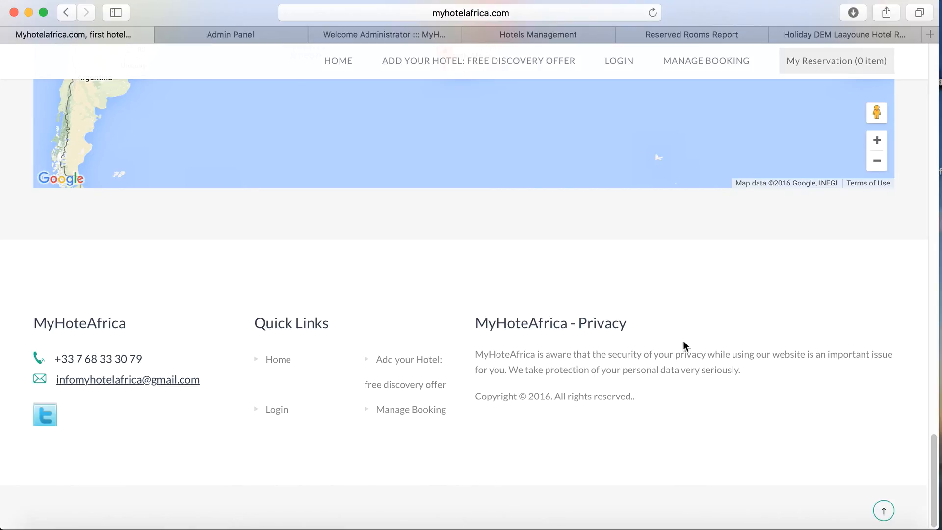
{"action": "left_click", "coordinate": [934, 175]}
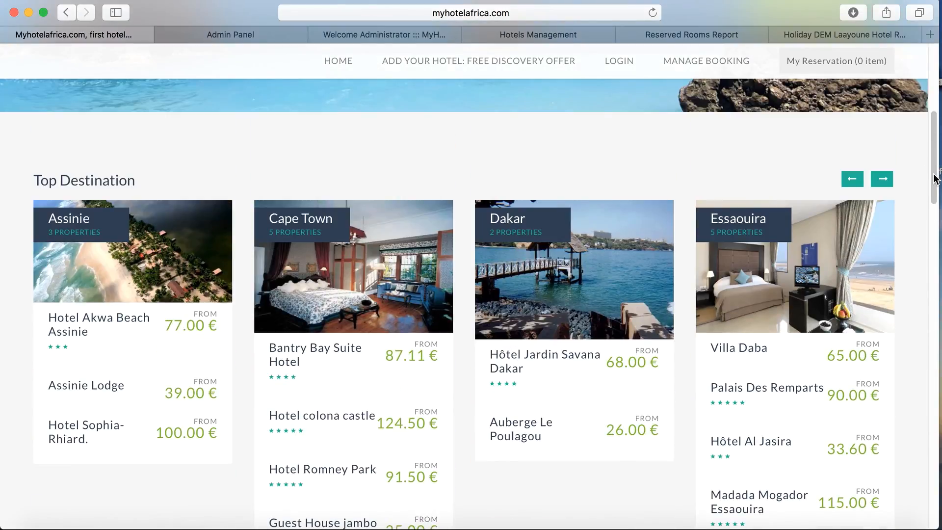
{"action": "left_click_drag", "start_coordinate": [935, 179], "coordinate": [930, 94]}
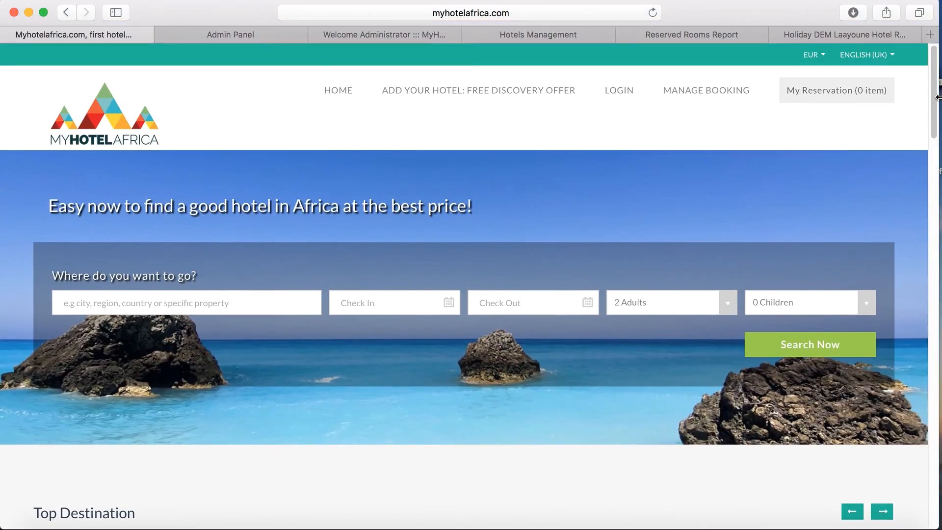